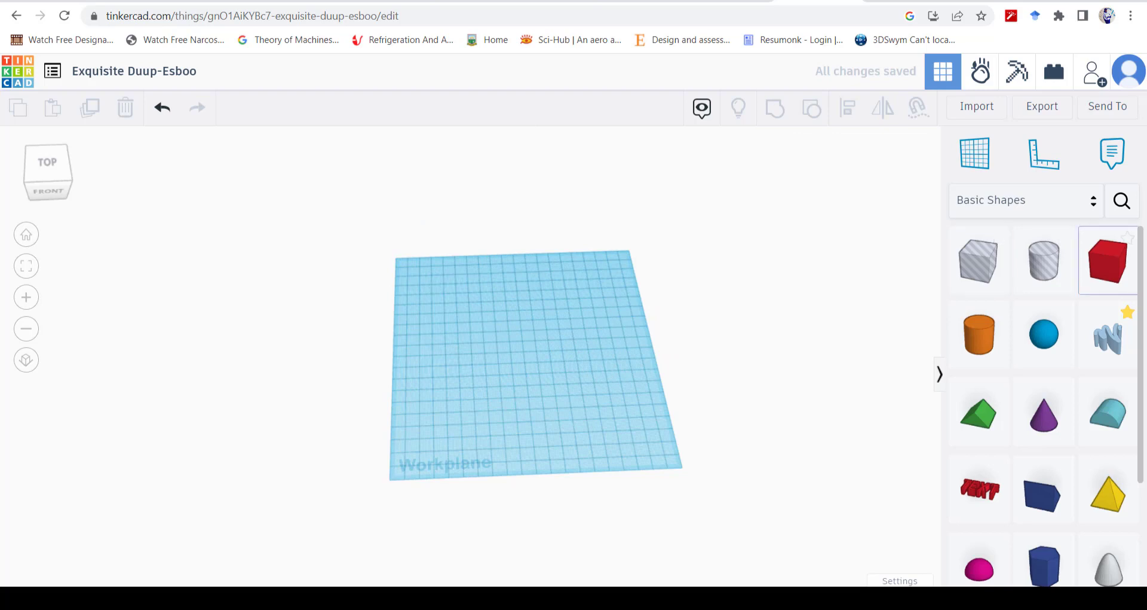
- Place a box near the middle of the workplane and a cylinder next to it
drag(664, 337, 527, 328)
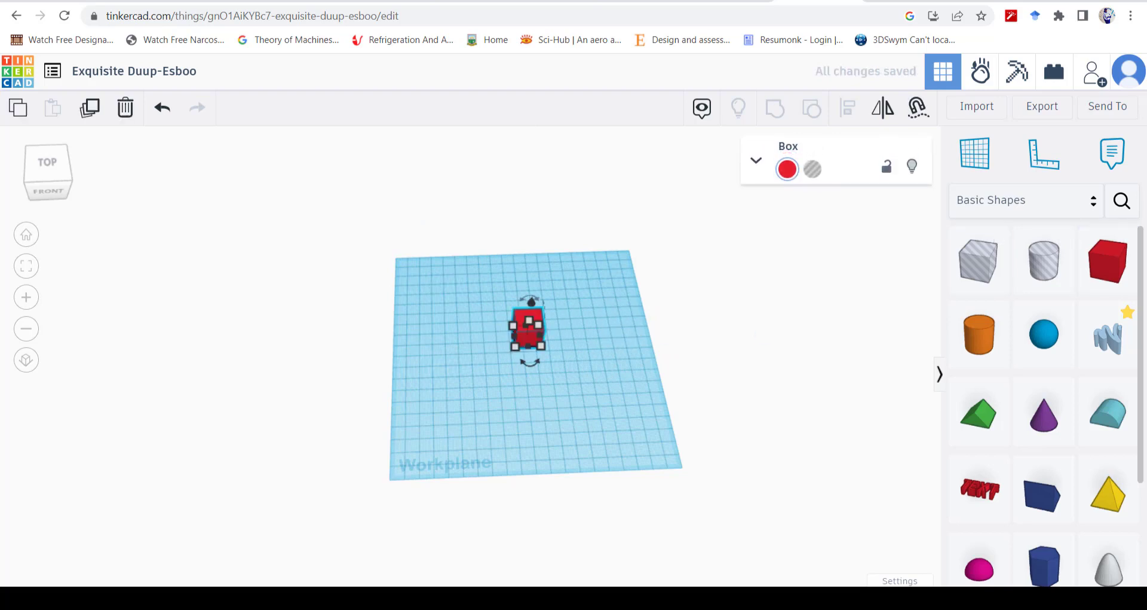
drag(979, 334, 575, 343)
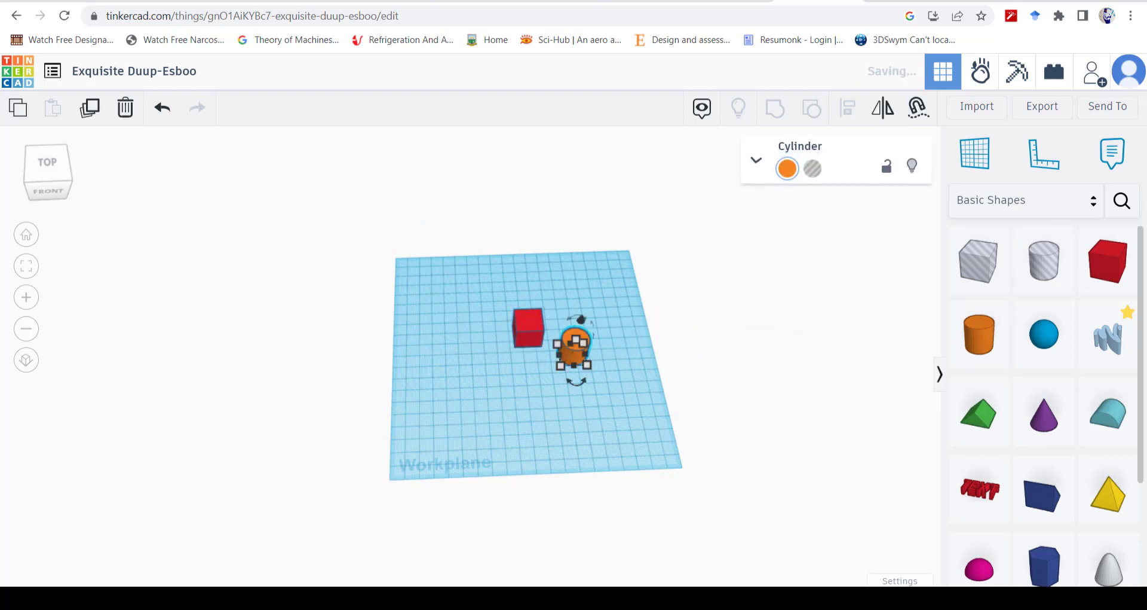
- Shrink the cylinder's base so it is narrower than the box and reduce its height to 4 mm
right_drag(575, 353, 575, 304)
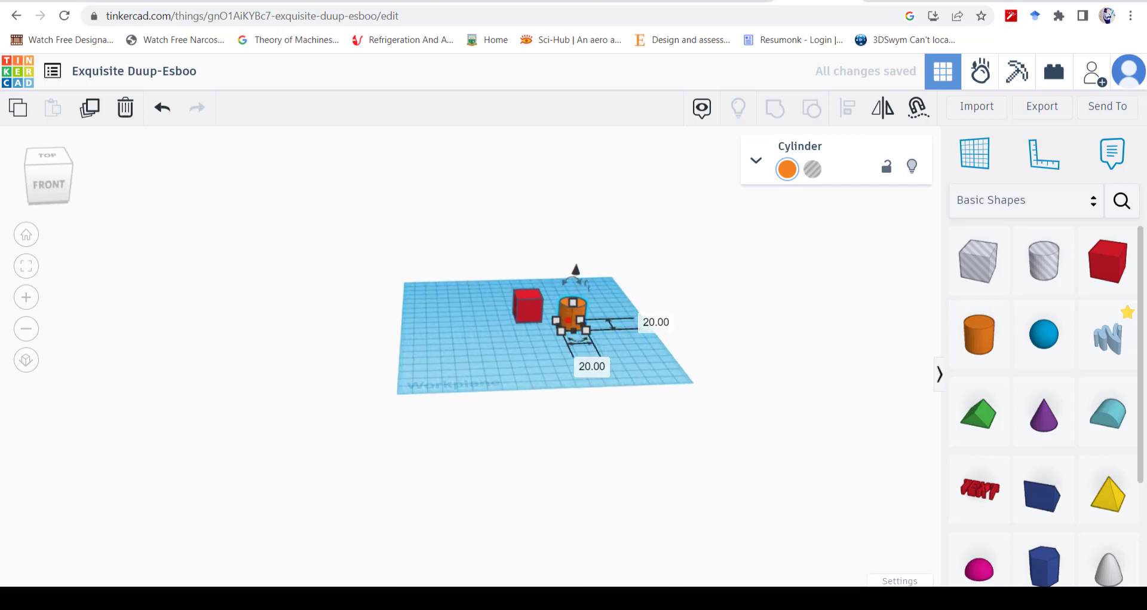
scroll(575, 302, up, 3)
scroll(576, 302, up, 3)
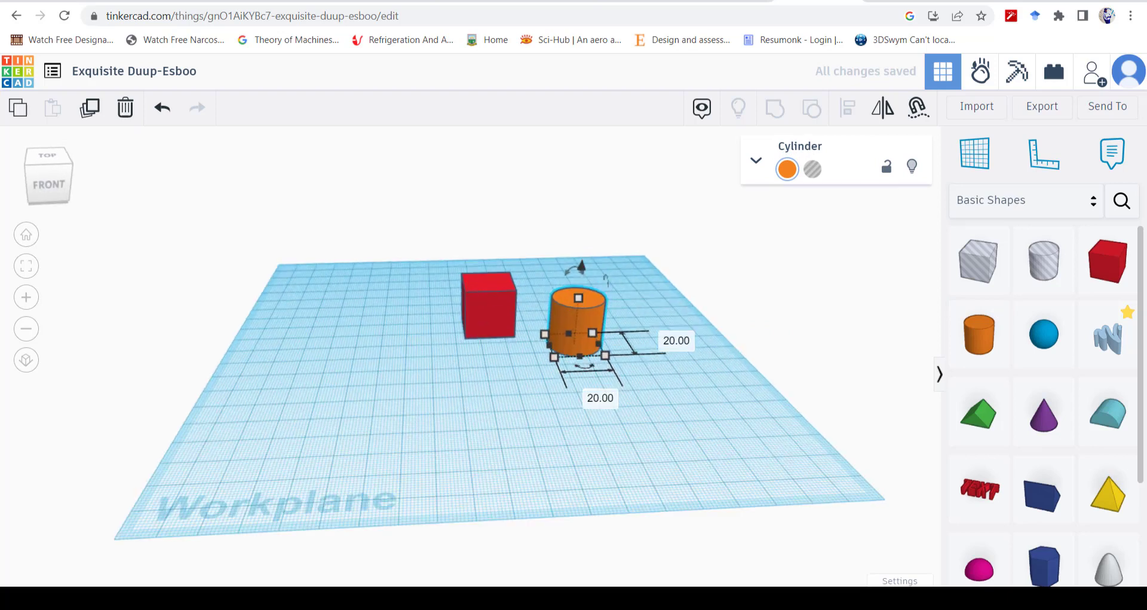
drag(578, 297, 577, 321)
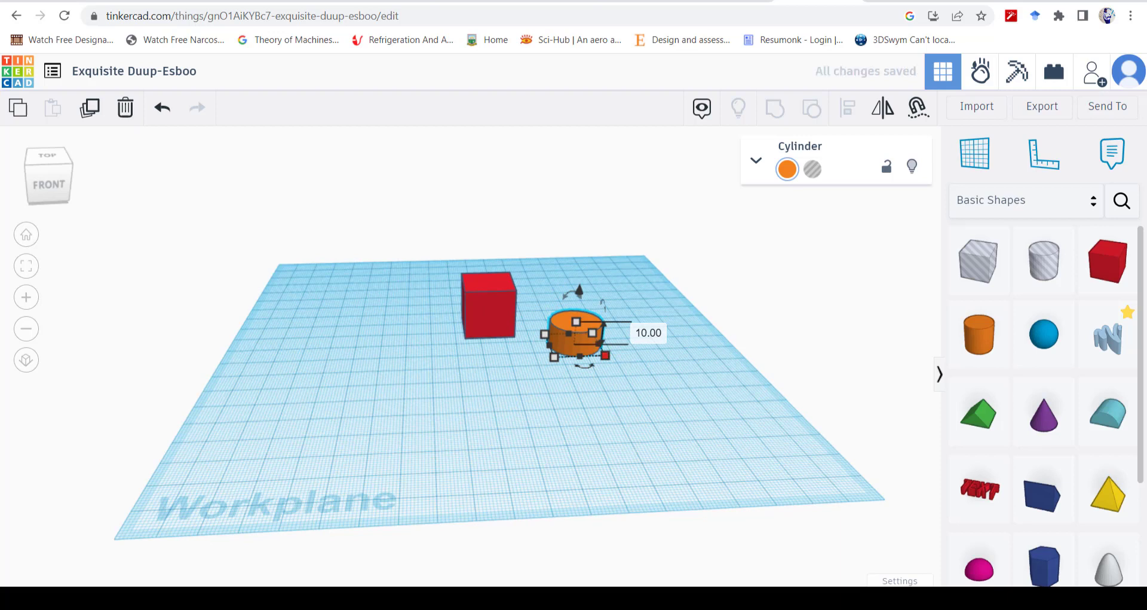
drag(606, 355, 562, 330)
scroll(562, 330, up, 5)
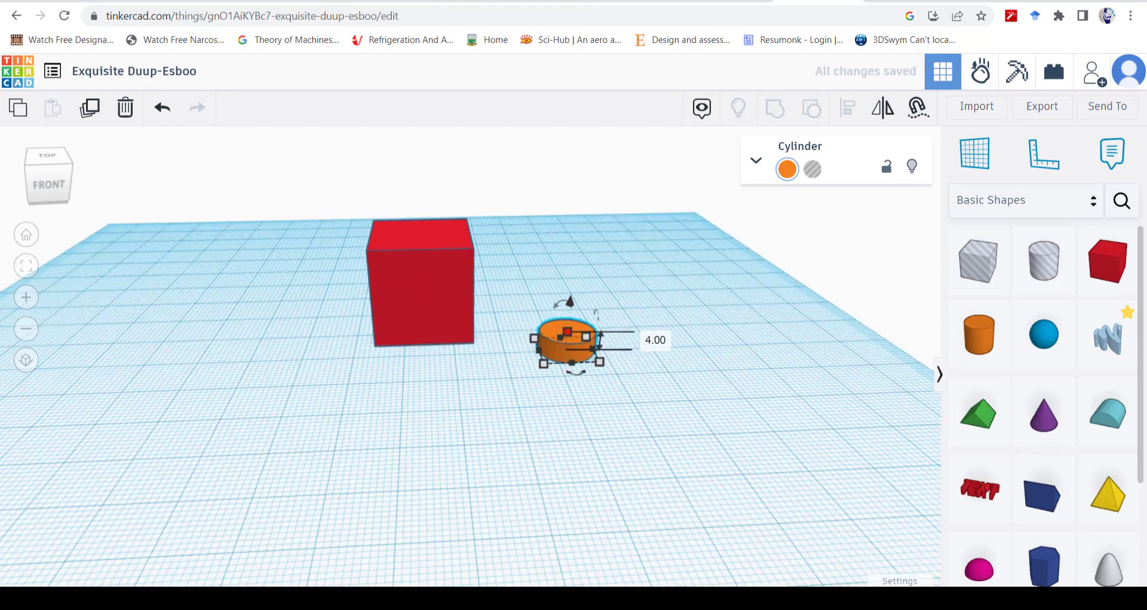
click(604, 394)
- Raise the cylinder 20 mm above the workplane and check that against the box's height
click(566, 342)
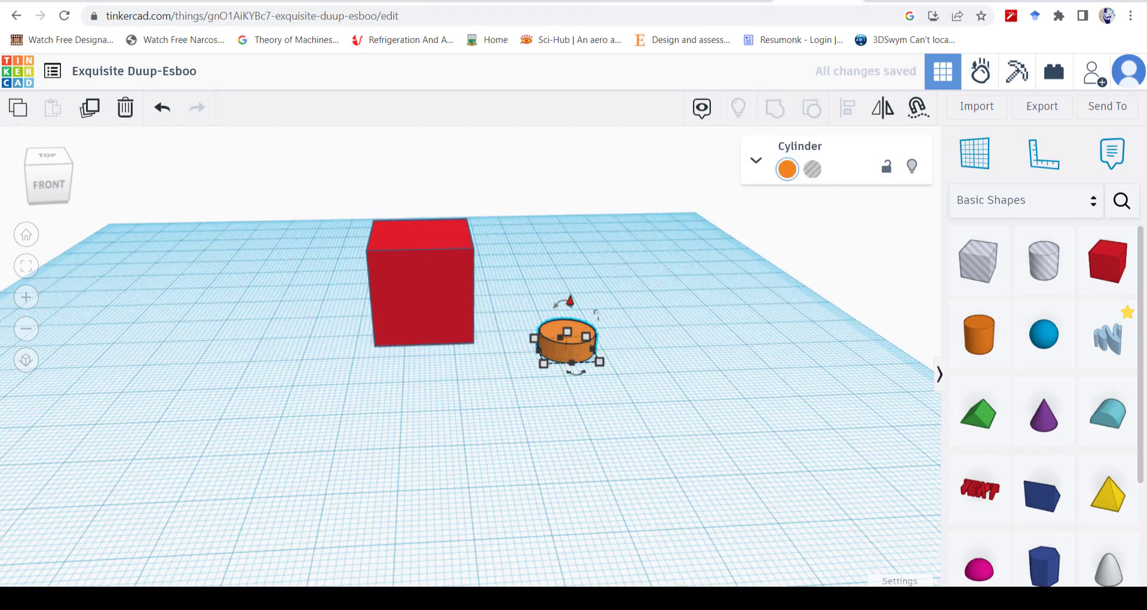
drag(569, 302, 579, 196)
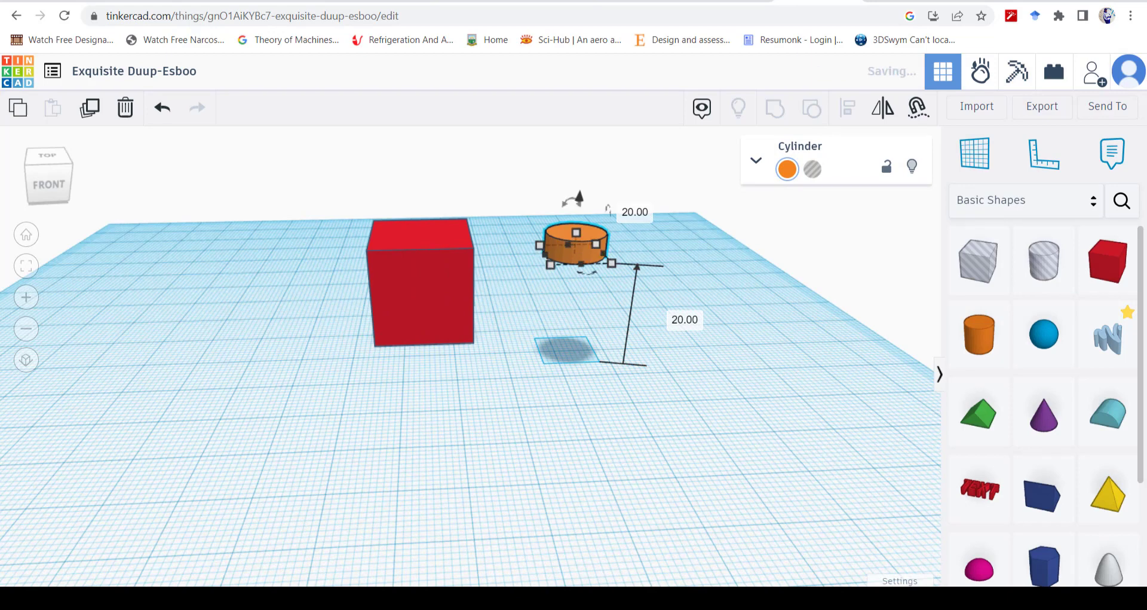
click(422, 287)
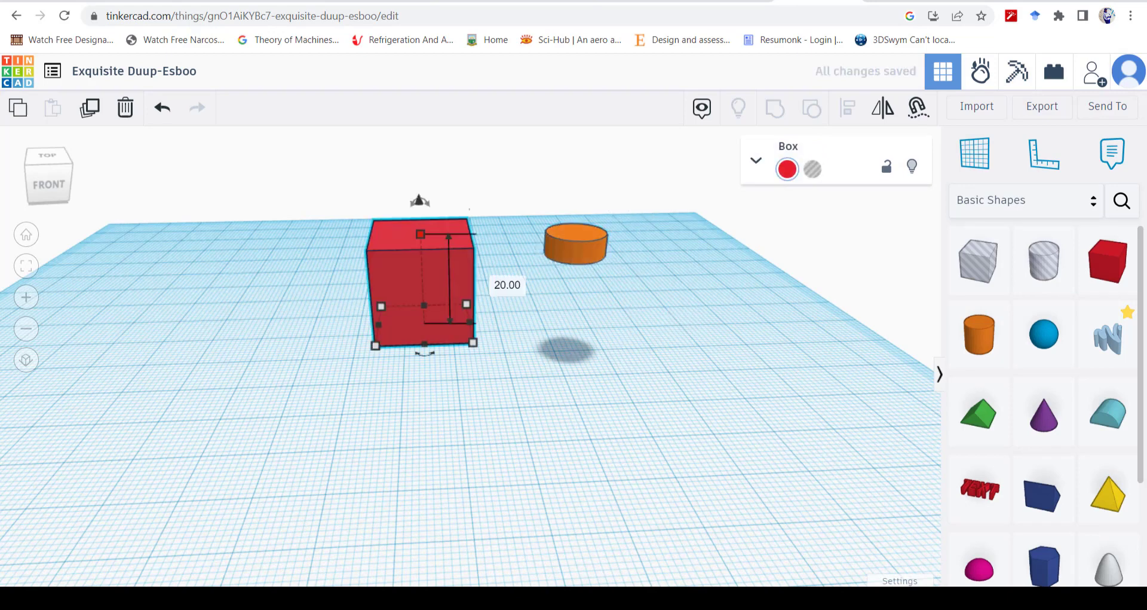
click(421, 234)
- Try lifting the cylinder to 24 mm above the workplane, enter 20 for its elevation, and undo the last change
click(576, 245)
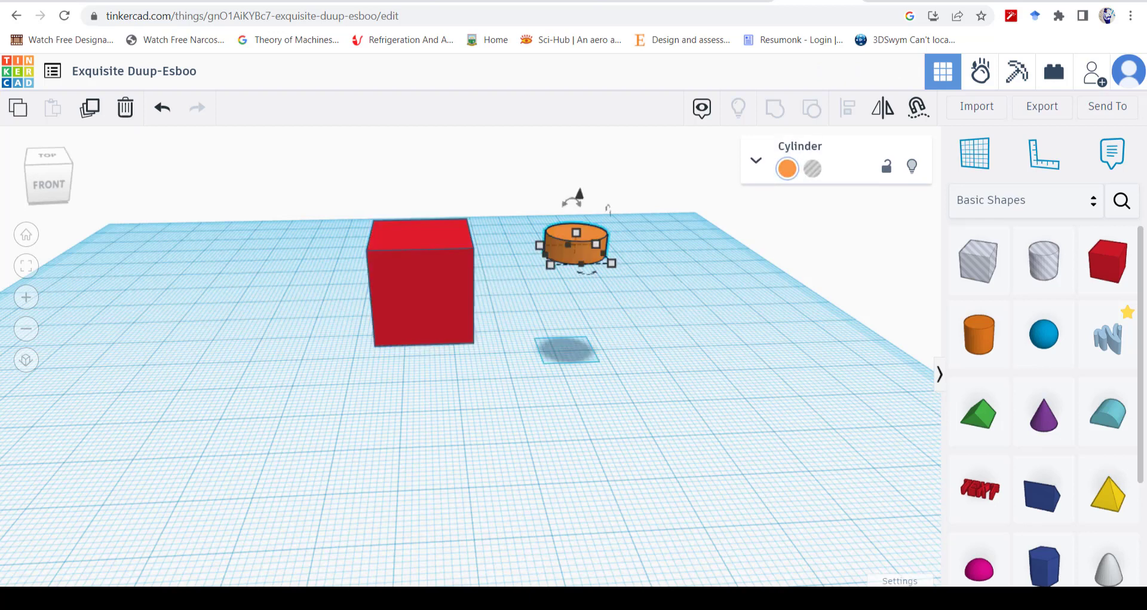
drag(579, 196, 581, 174)
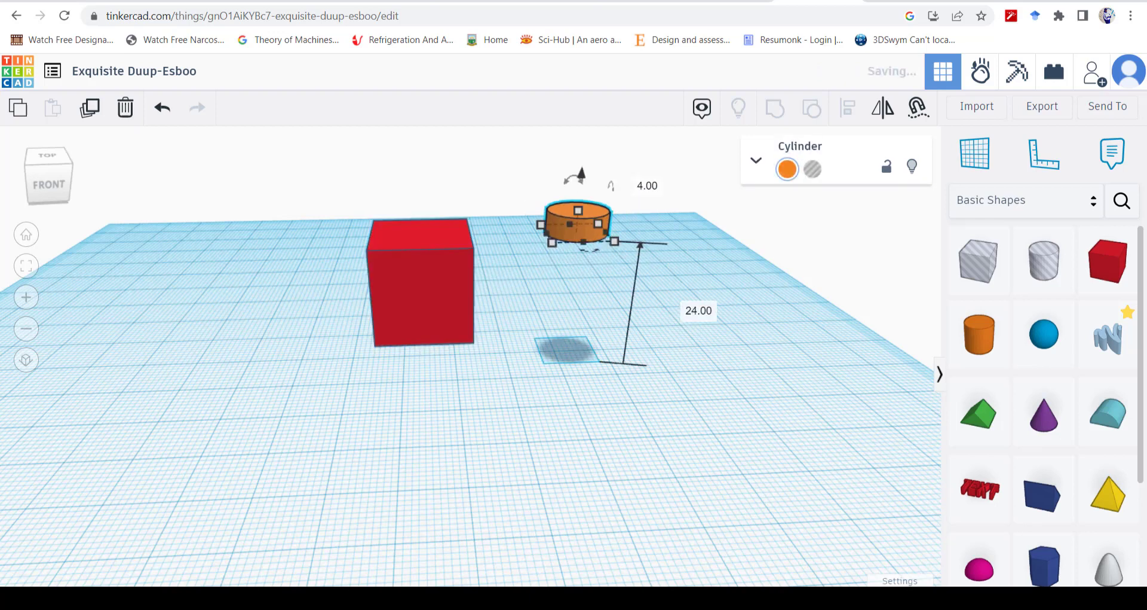
click(698, 310)
text(20)
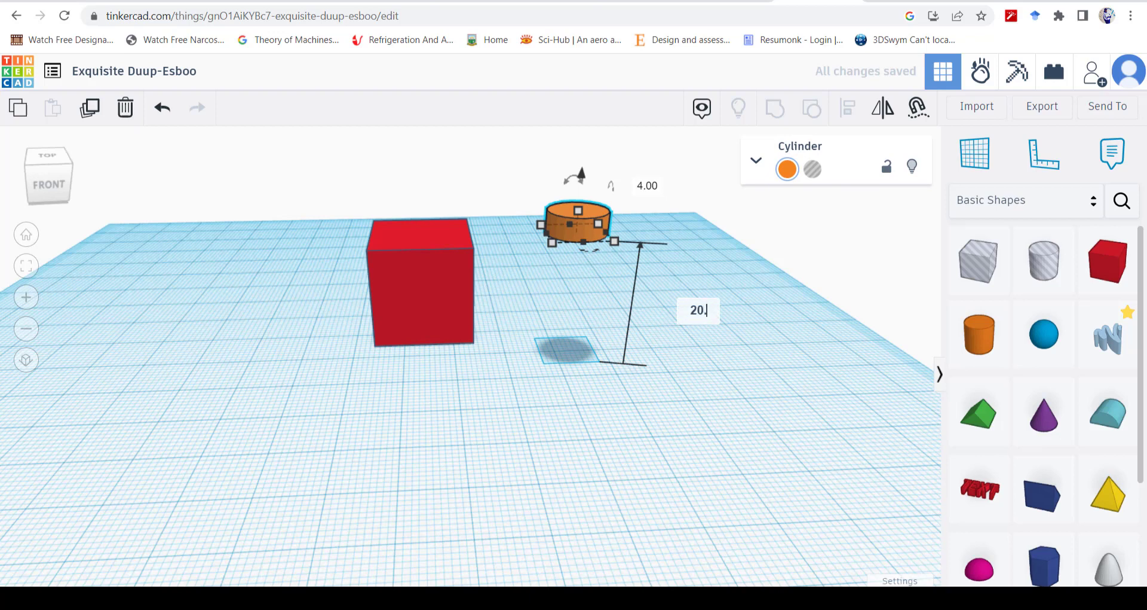
key(Return)
key(ctrl+z)
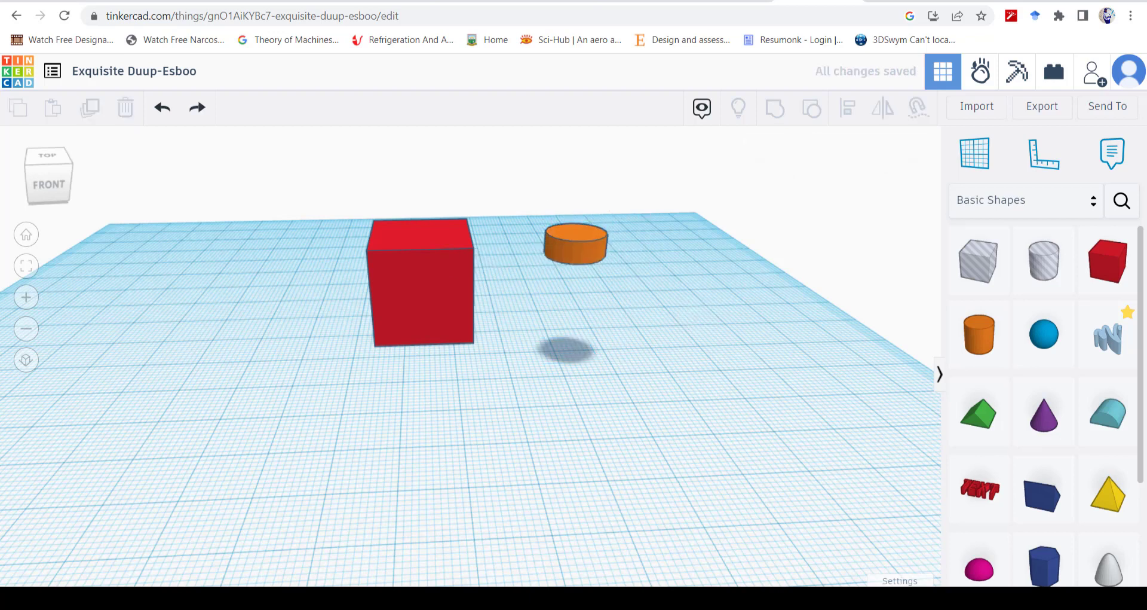
- Move the raised cylinder onto the box's top face and check its placement from several angles
drag(574, 248, 416, 223)
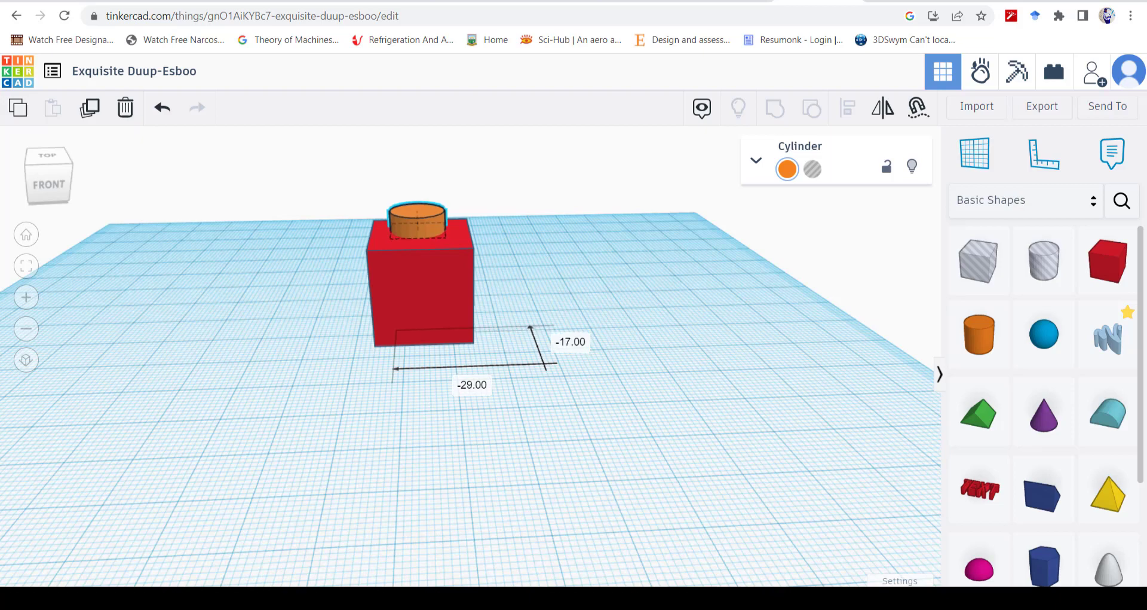
right_drag(538, 335, 367, 412)
click(508, 353)
click(515, 300)
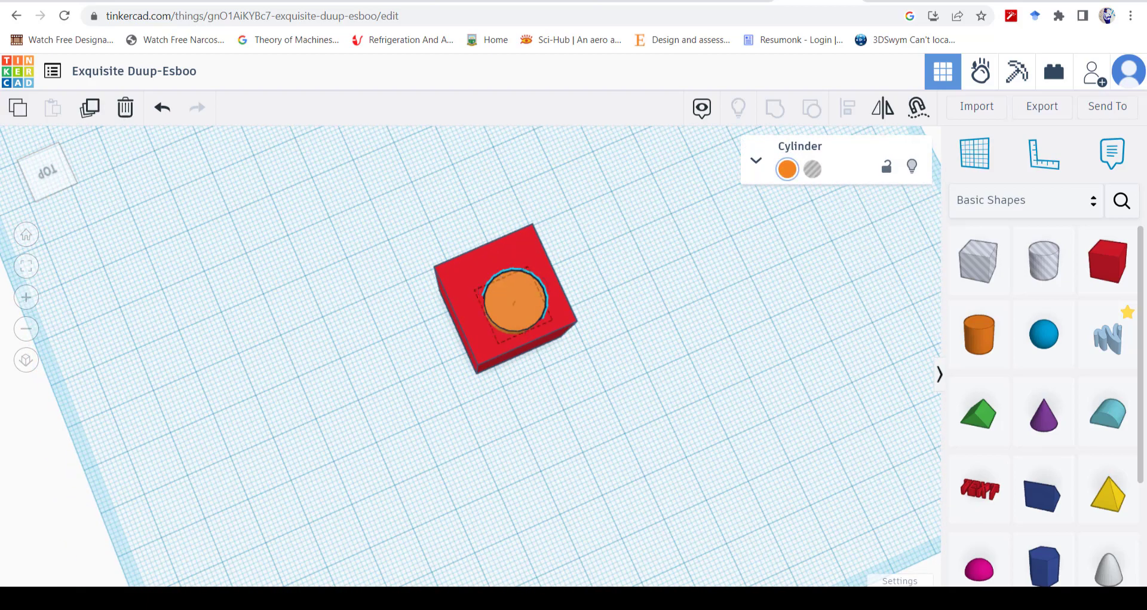
right_drag(515, 300, 503, 220)
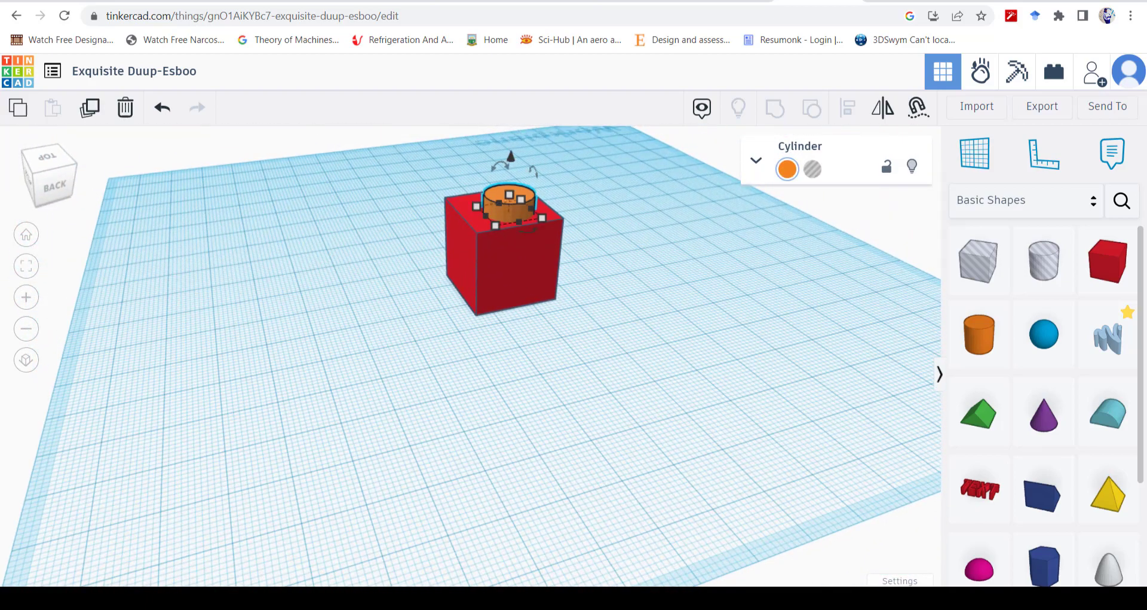
key(Escape)
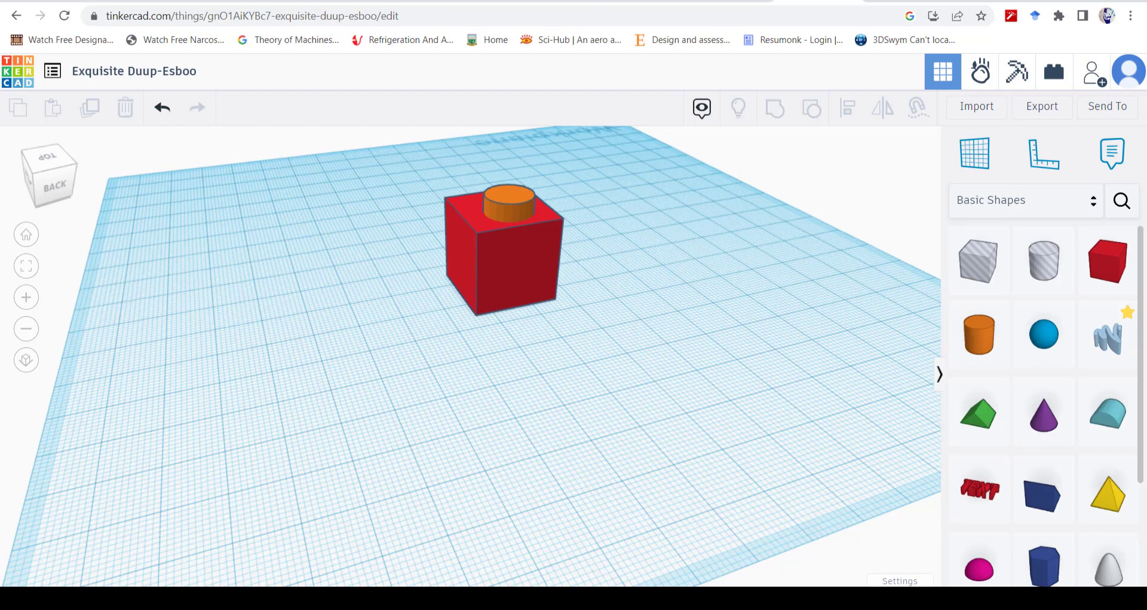
- Shift the box by about 5 mm and the cylinder by about 1 mm in each direction to centre the cylinder better
mouse_move(505, 263)
mouse_down()
mouse_move(292, 299)
mouse_move(446, 192)
mouse_move(514, 280)
mouse_move(517, 272)
mouse_up()
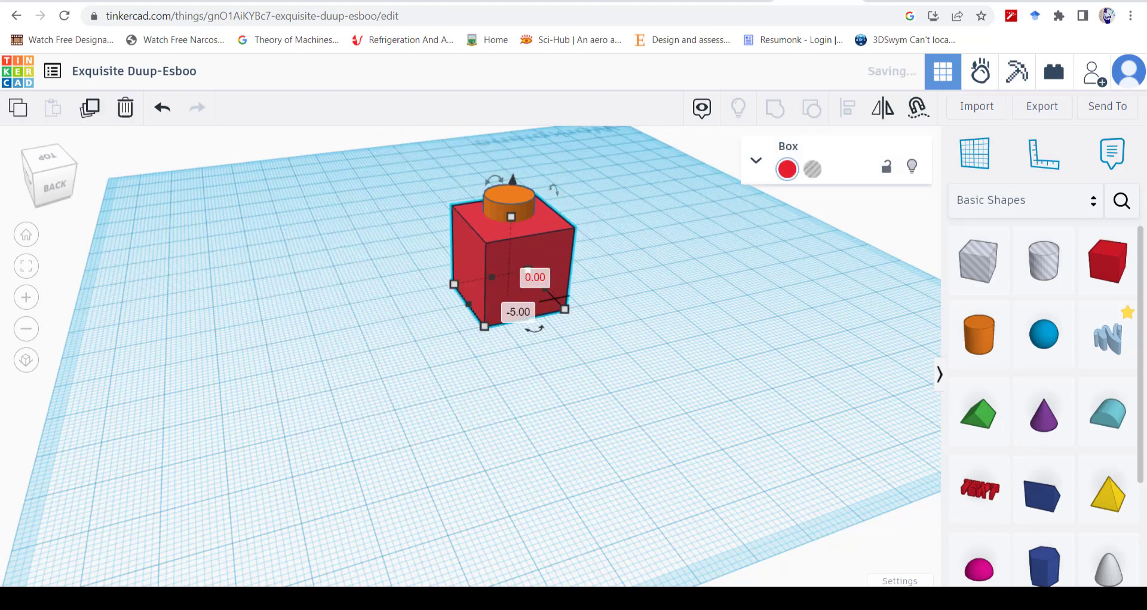
mouse_move(509, 201)
mouse_down()
mouse_move(377, 233)
mouse_move(430, 205)
mouse_move(561, 215)
mouse_move(517, 205)
mouse_up()
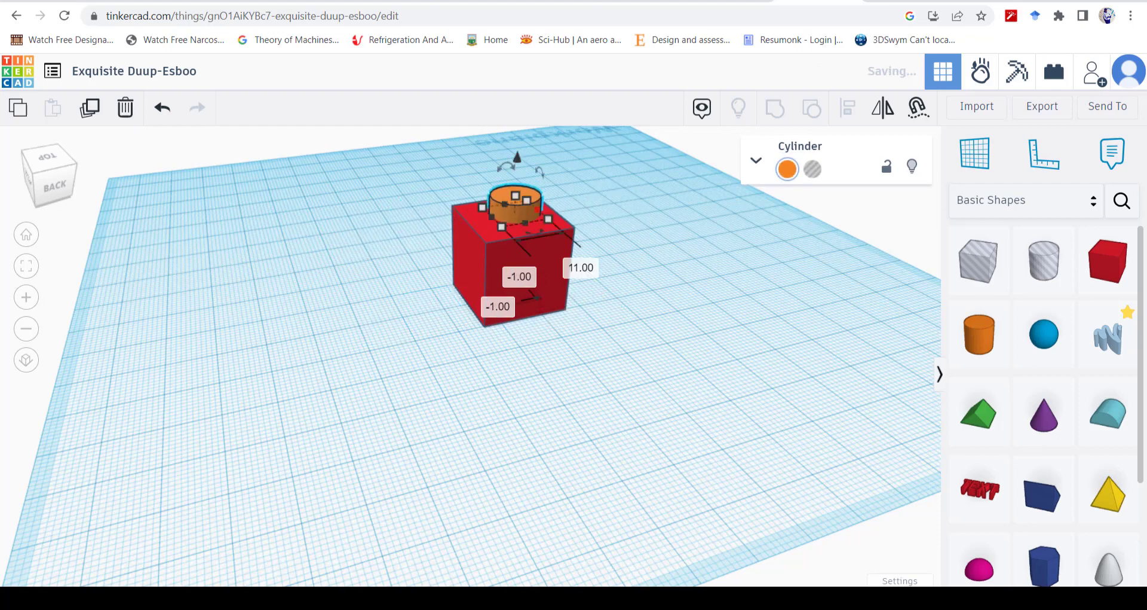
key(Escape)
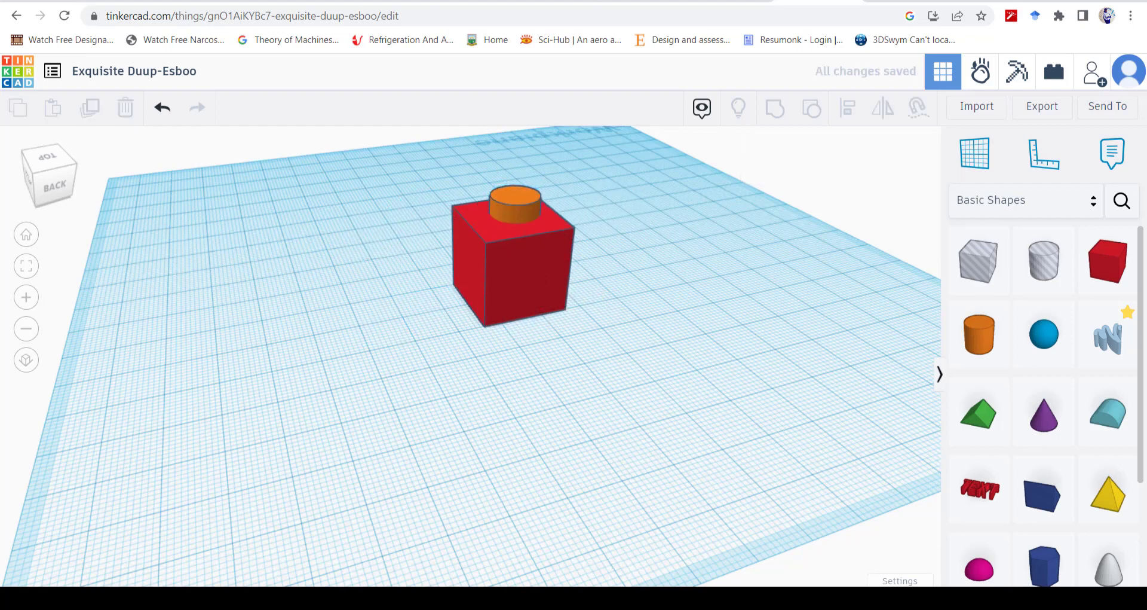
- Move the box and cylinder together by about 11 mm and 3 mm, and nudge the cylinder slightly on the box
drag(337, 160, 652, 341)
drag(521, 266, 570, 259)
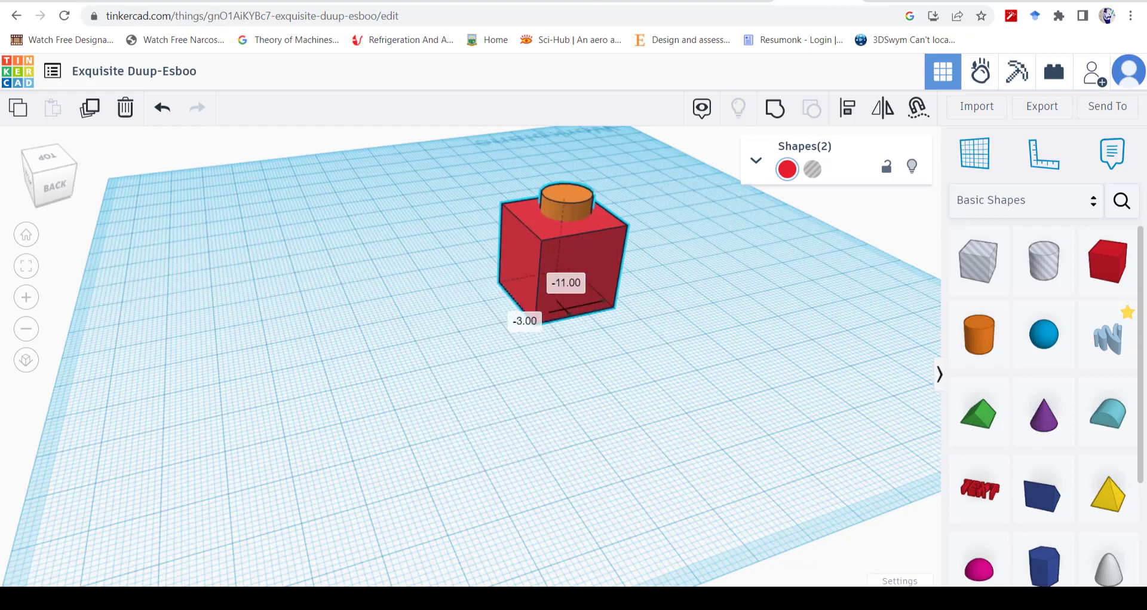
key(Escape)
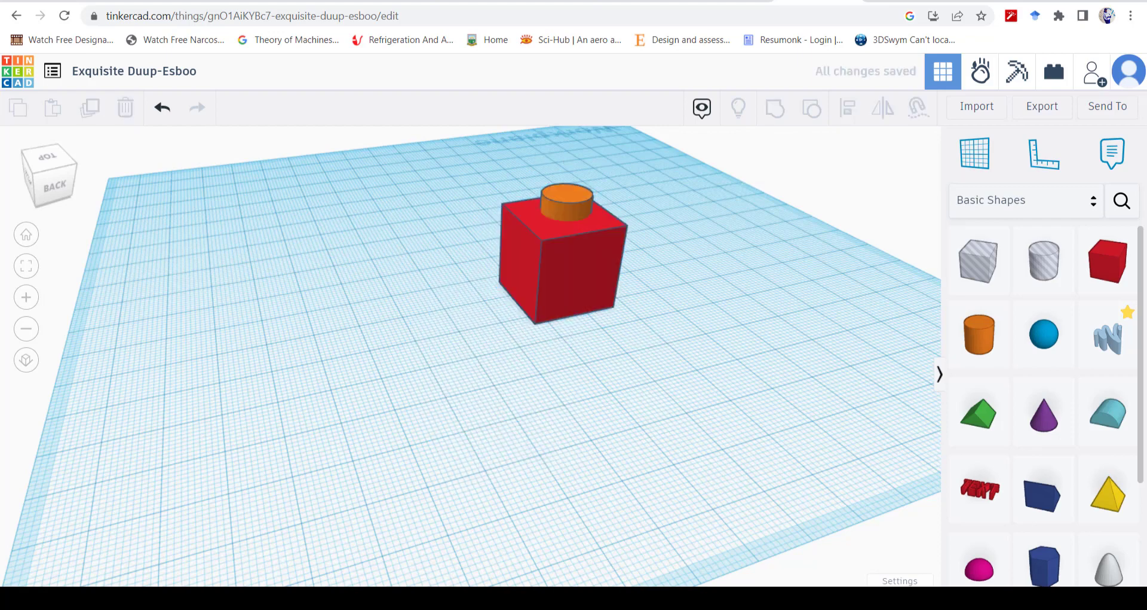
mouse_move(565, 200)
mouse_down()
mouse_move(358, 213)
mouse_move(479, 184)
mouse_move(561, 202)
mouse_up()
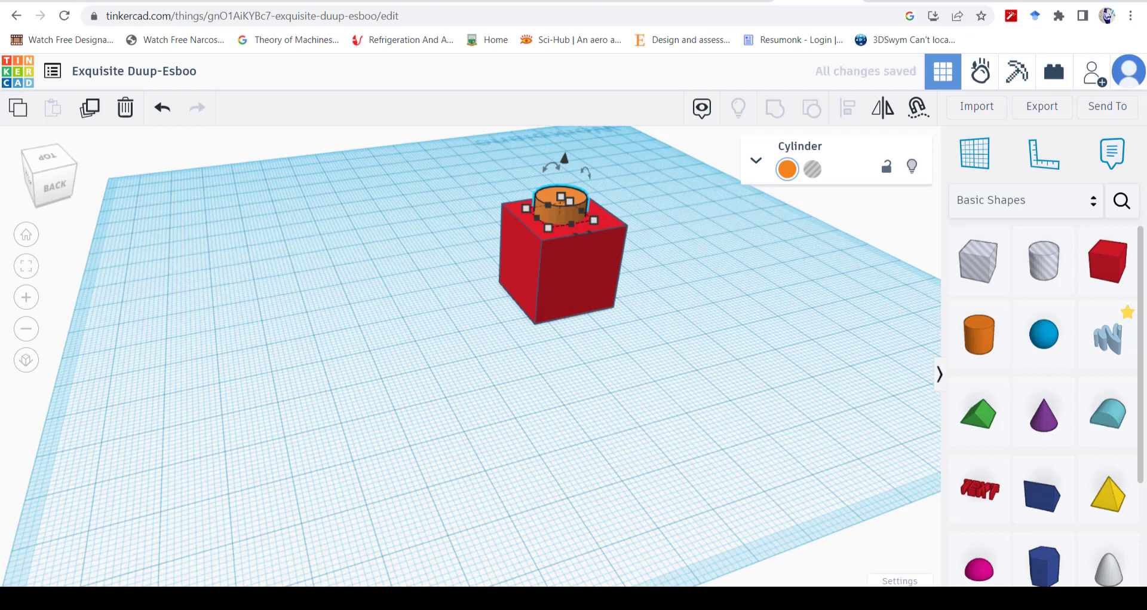
key(Escape)
- Select both the box and the cylinder and move them together by about 32 mm and 23 mm across the workplane
drag(624, 150, 466, 346)
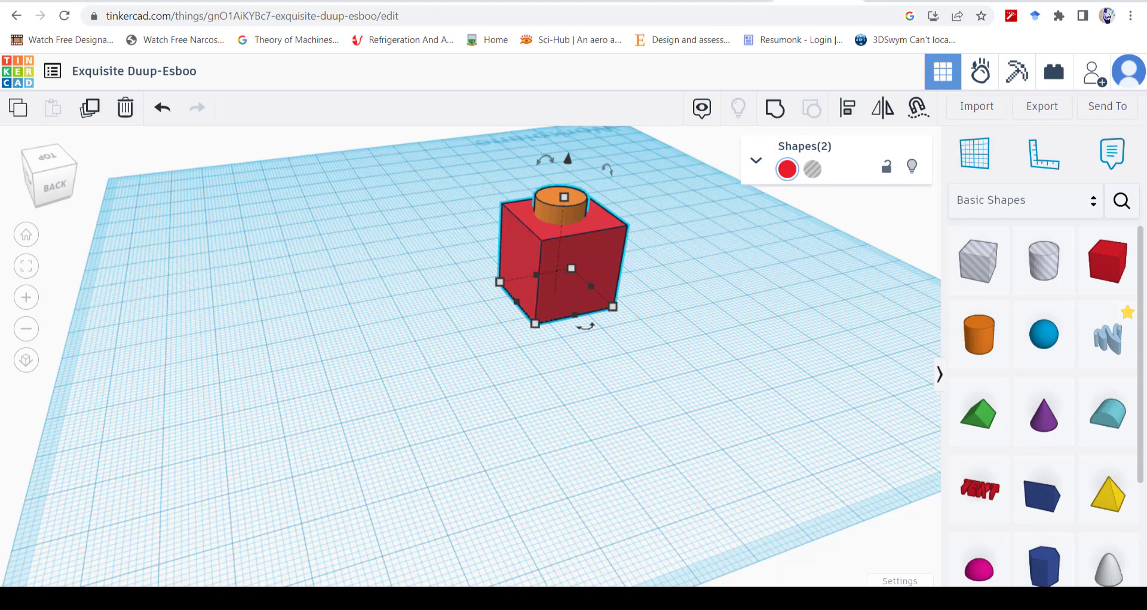
drag(556, 287, 459, 366)
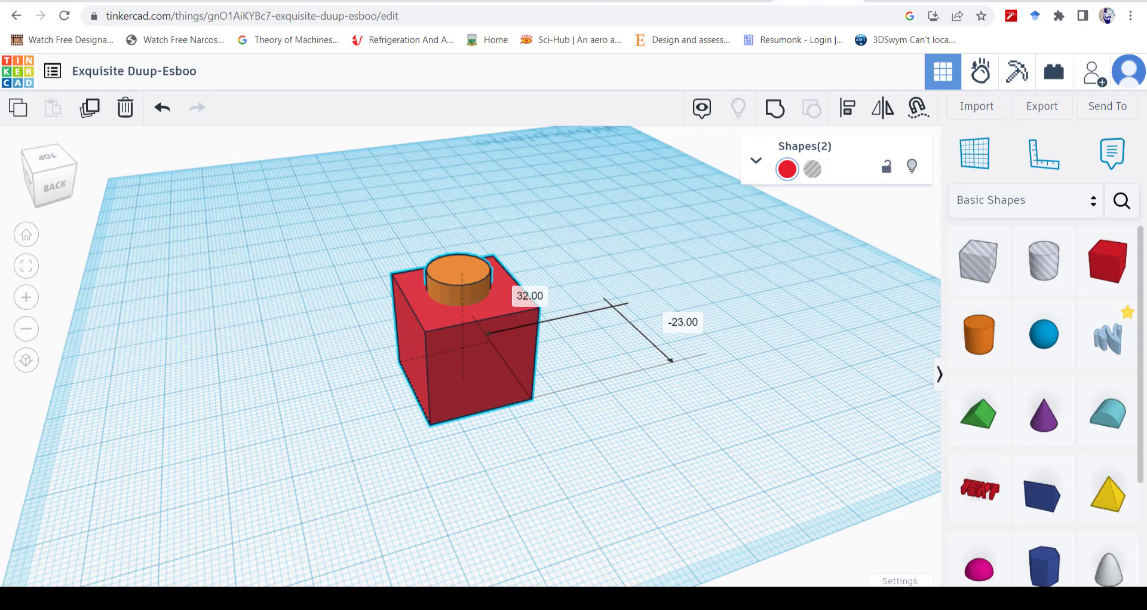
drag(459, 365, 459, 365)
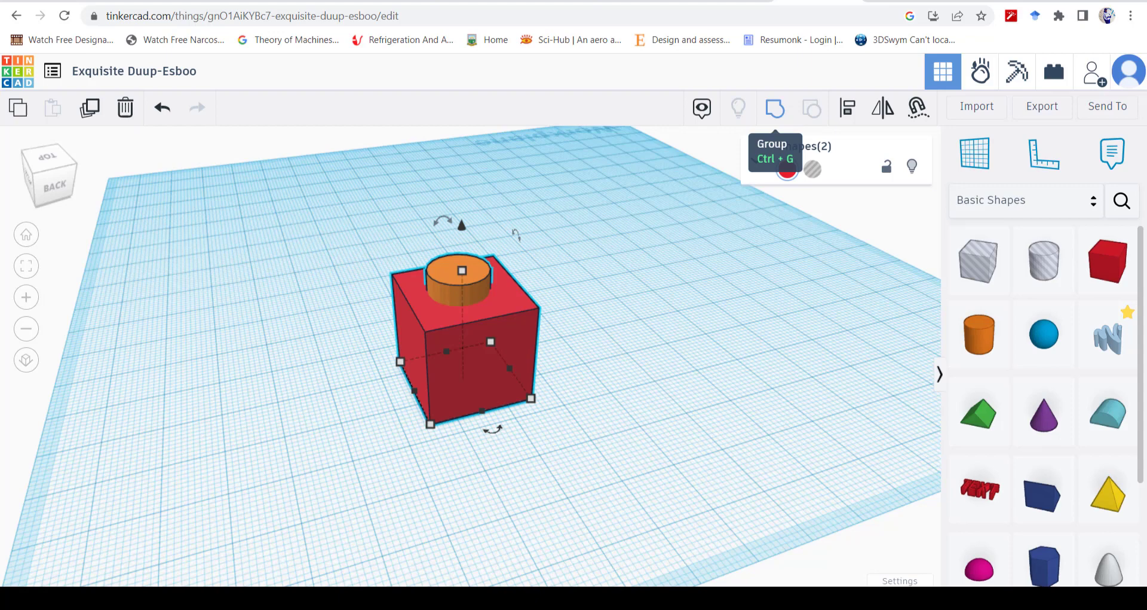
- Group the box and cylinder into one shape and reposition it near the middle of the workplane
click(775, 108)
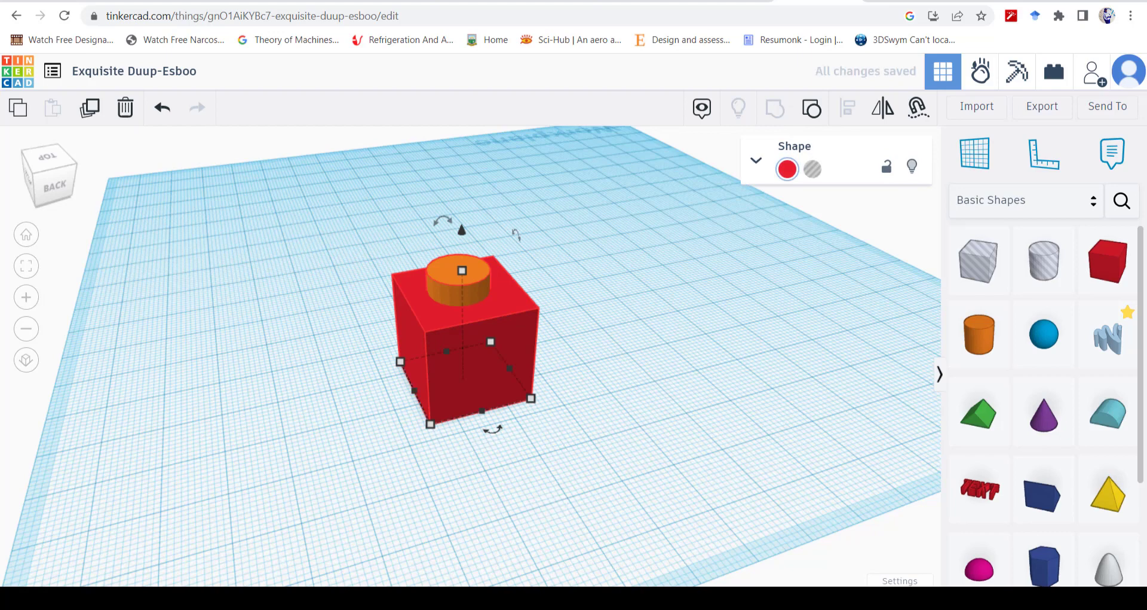
click(604, 364)
click(472, 359)
click(603, 364)
drag(478, 359, 633, 305)
click(711, 352)
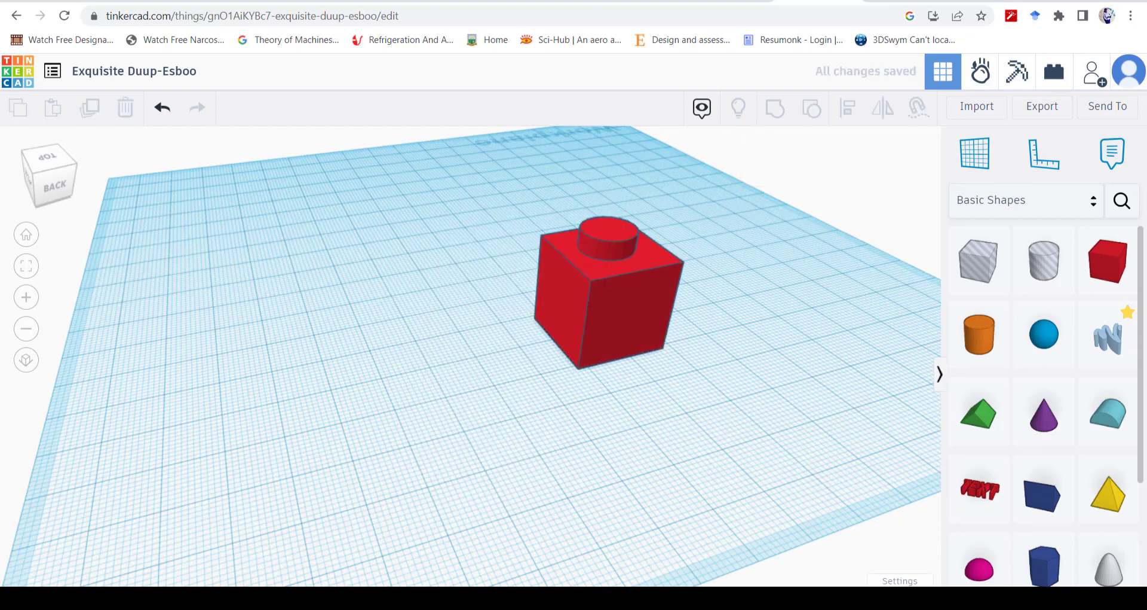
drag(607, 299, 585, 326)
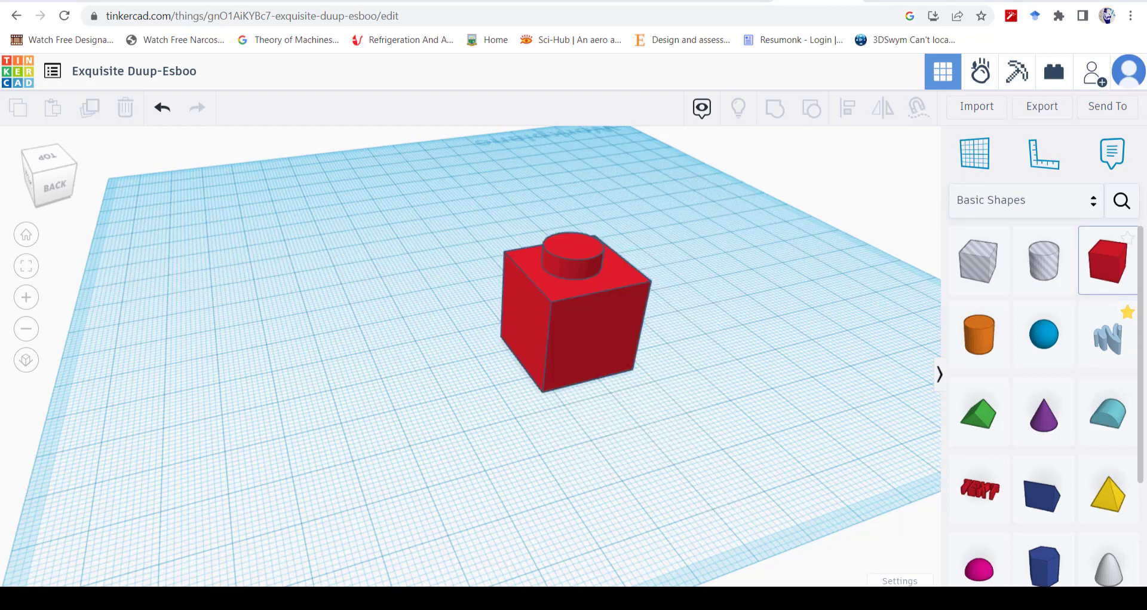
- Add a box and a cone on opposite sides of the grouped shape, and replace the new box with a roof shape
drag(1108, 262, 395, 269)
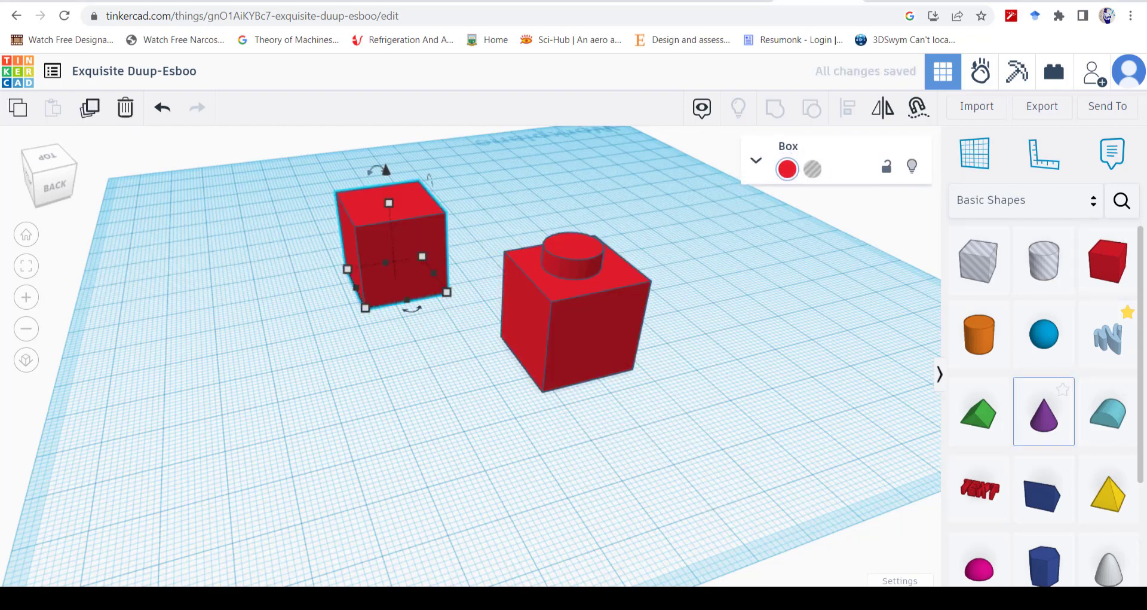
drag(1044, 412, 705, 236)
click(445, 285)
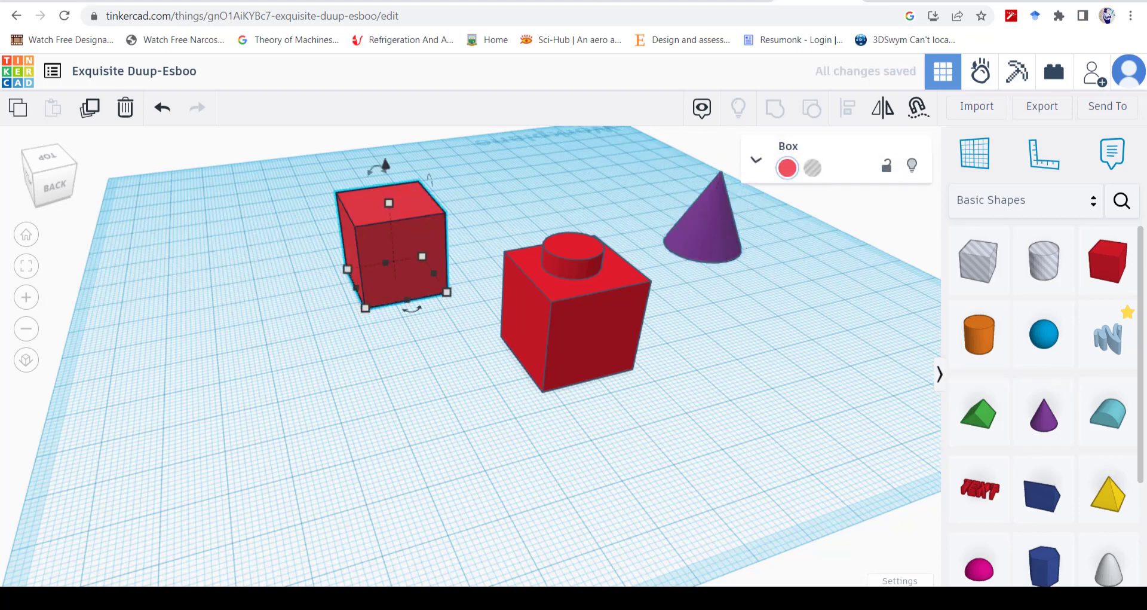
key(Delete)
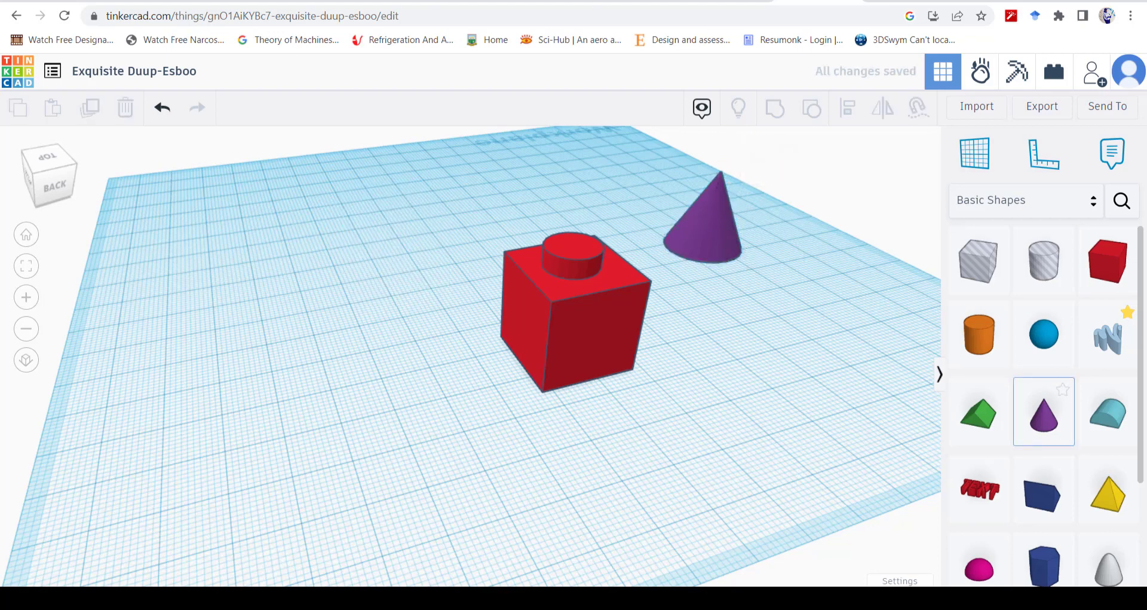
drag(978, 411, 338, 254)
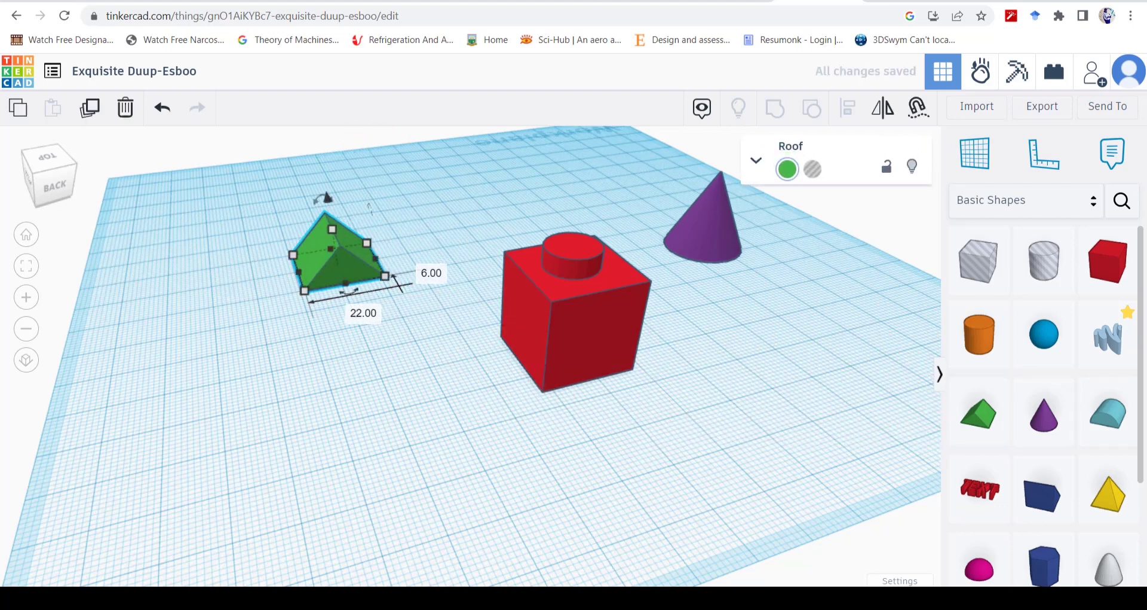
- Tilt the cone onto its side and move it over to the roof so that the two shapes overlap
click(709, 234)
drag(700, 140, 740, 130)
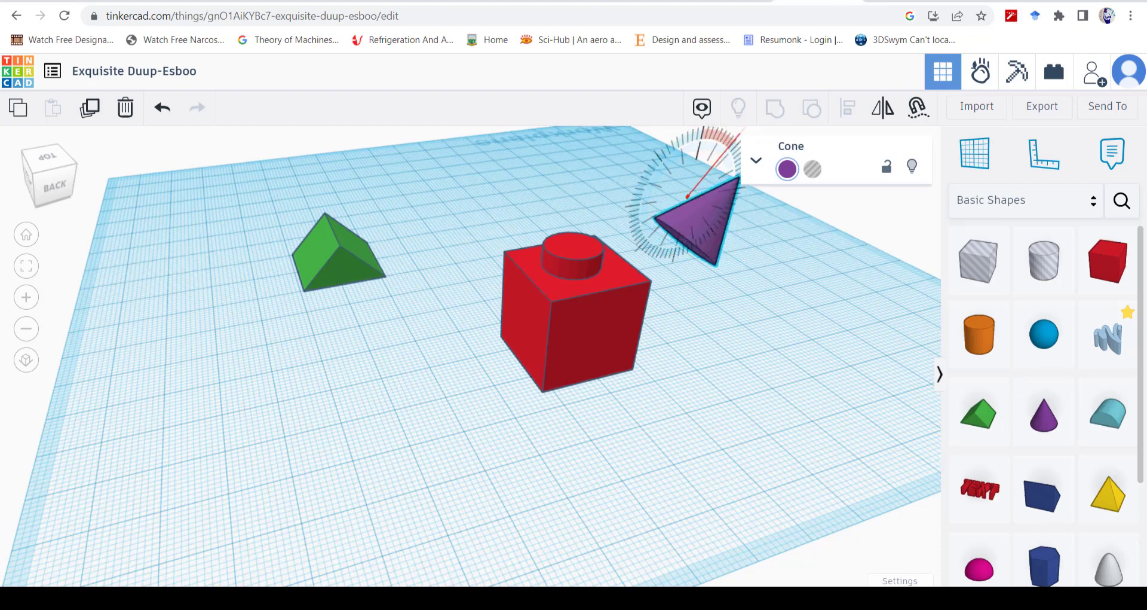
drag(698, 222, 373, 227)
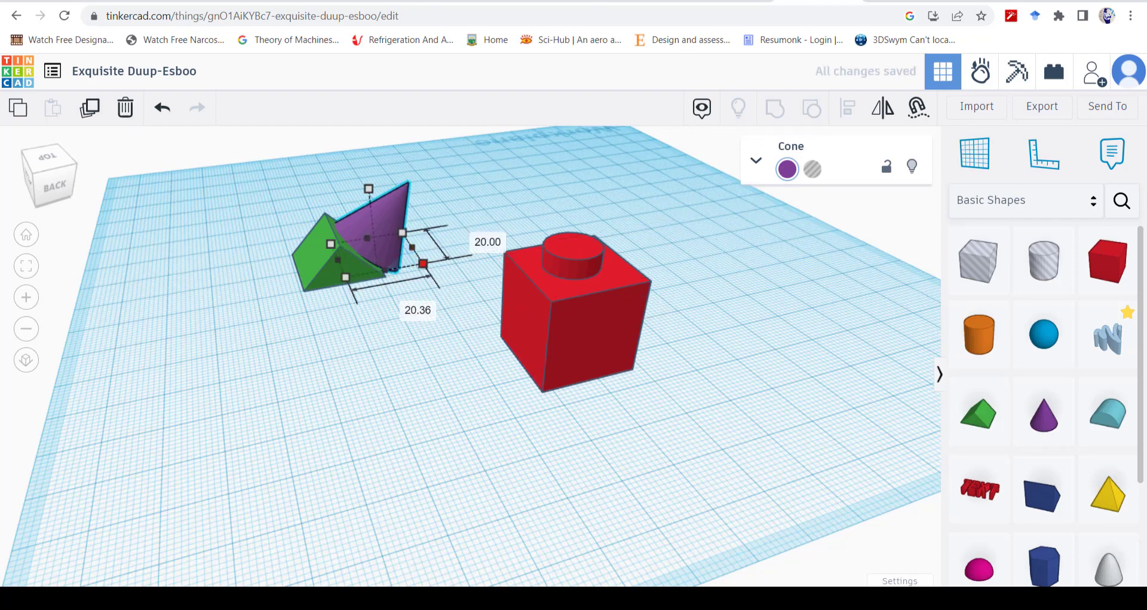
- Shrink the cone's base so that it becomes narrower than the roof it overlaps
drag(423, 263, 361, 252)
click(419, 325)
middle_drag(454, 317, 319, 393)
right_drag(418, 326, 481, 305)
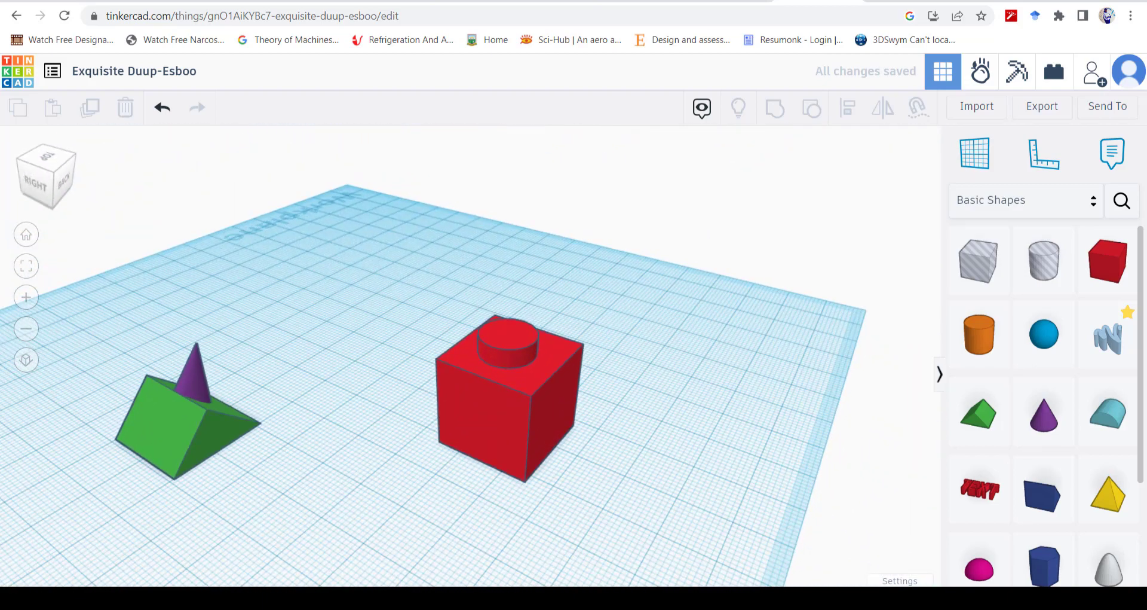
- Nudge the roof about 1 mm and then slightly farther across the workplane, repositioning it around the narrowed cone
click(251, 423)
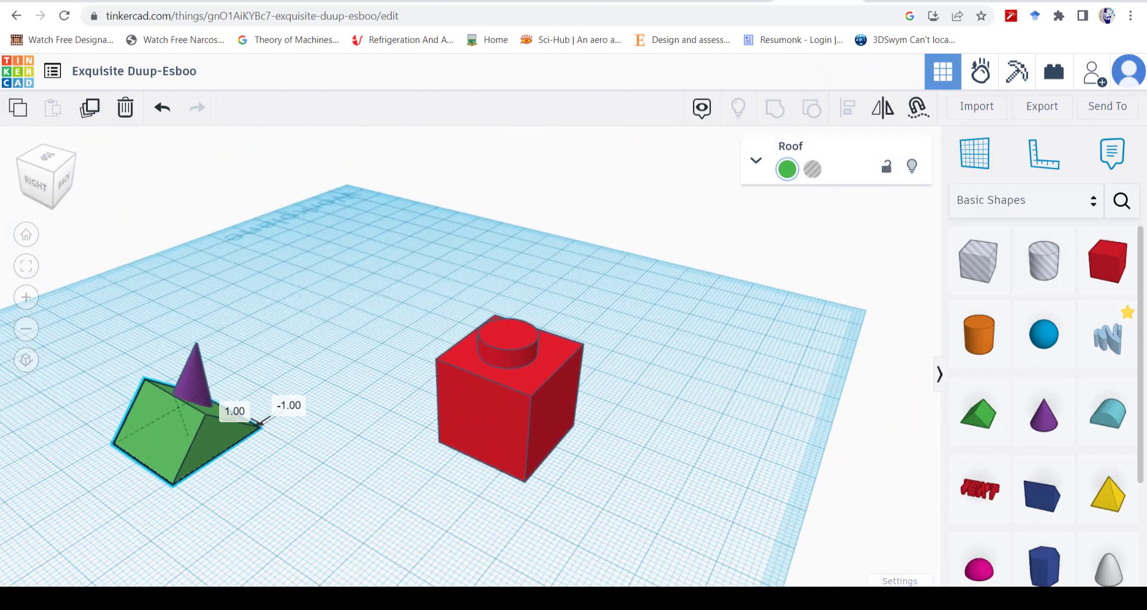
drag(165, 431, 156, 433)
click(310, 478)
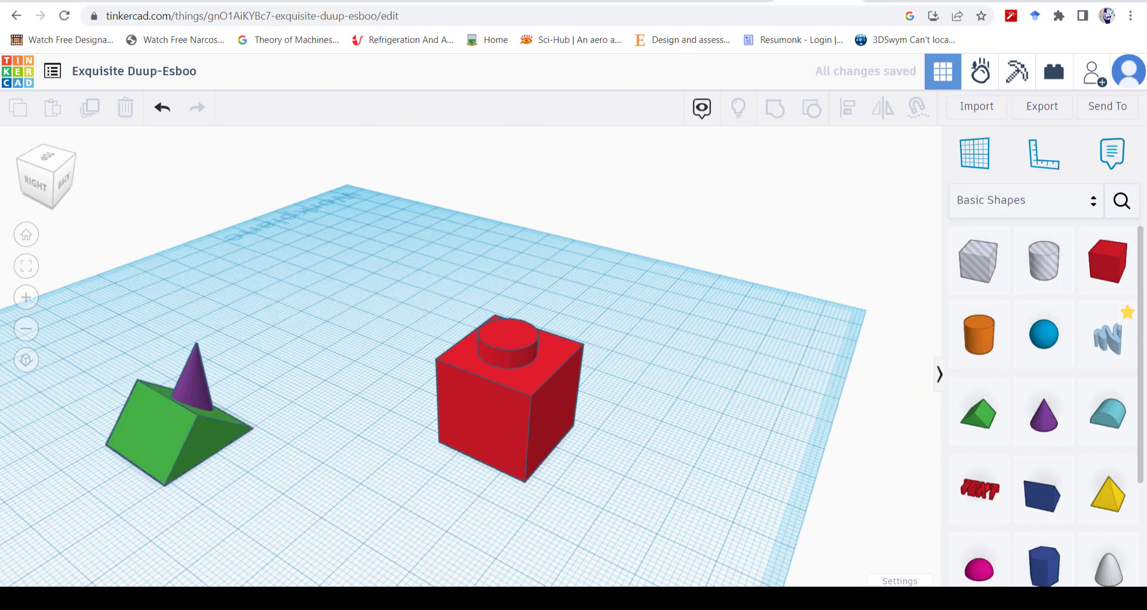
- Select the cone and the roof together and group them into one shape
click(194, 386)
click(160, 433)
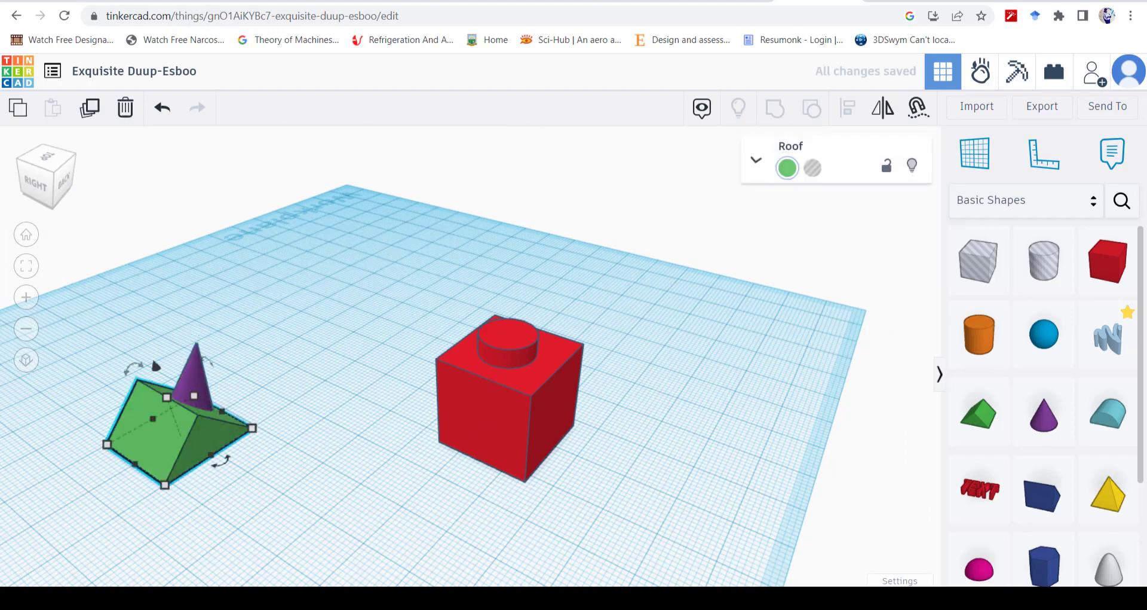
drag(295, 297, 77, 478)
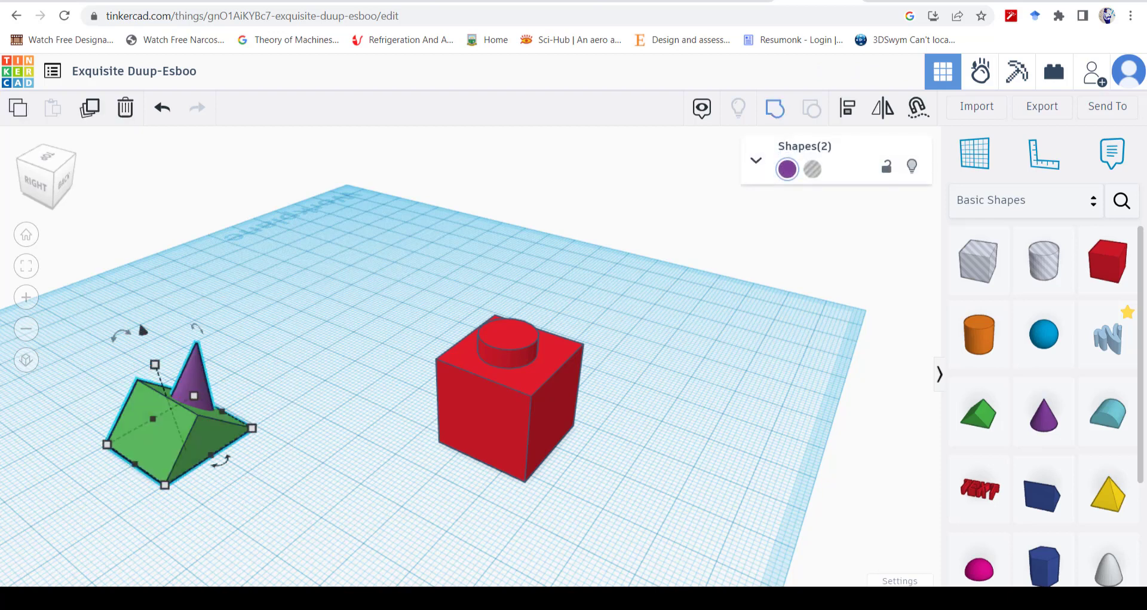
click(675, 224)
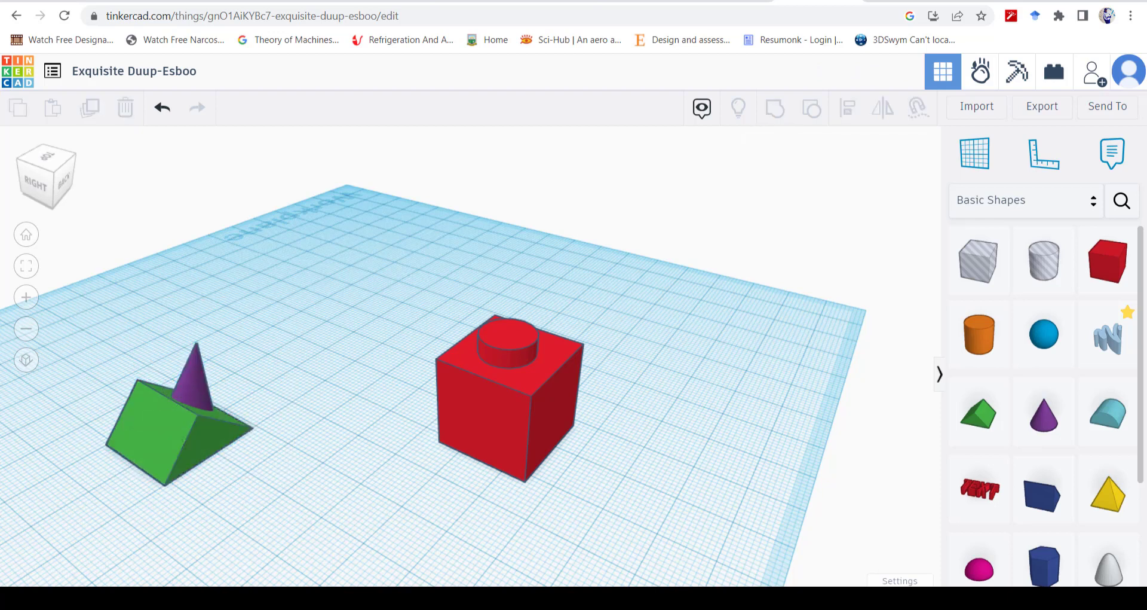
click(149, 430)
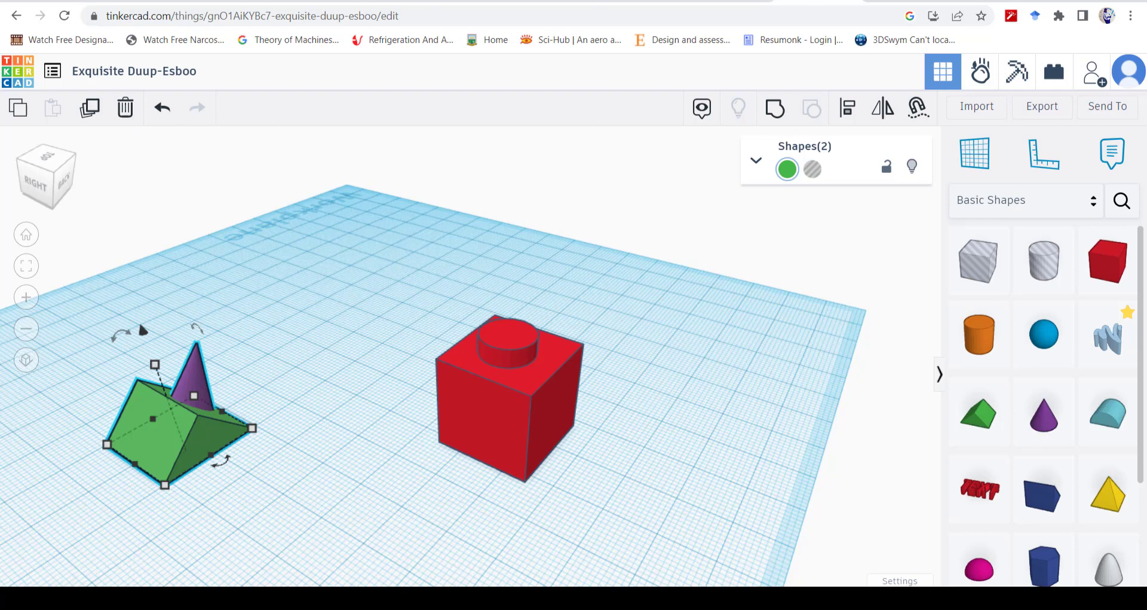
key(ctrl+g)
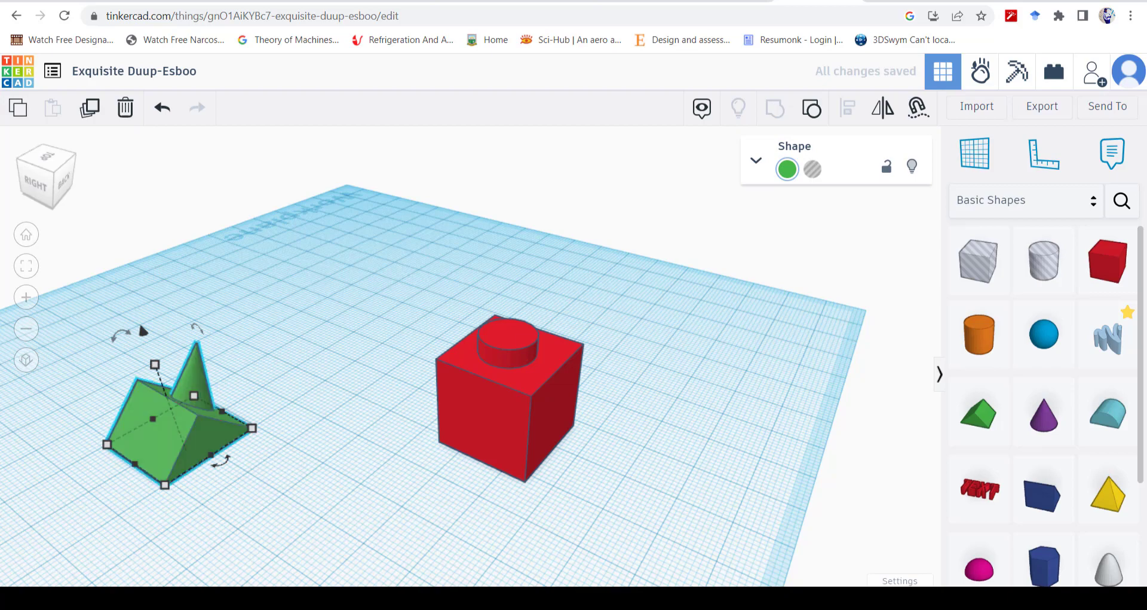
- Examine the grouped cone and roof from beneath the workplane and from above, checking the cone's lower end against the roof's underside
click(140, 326)
right_drag(478, 299, 487, 239)
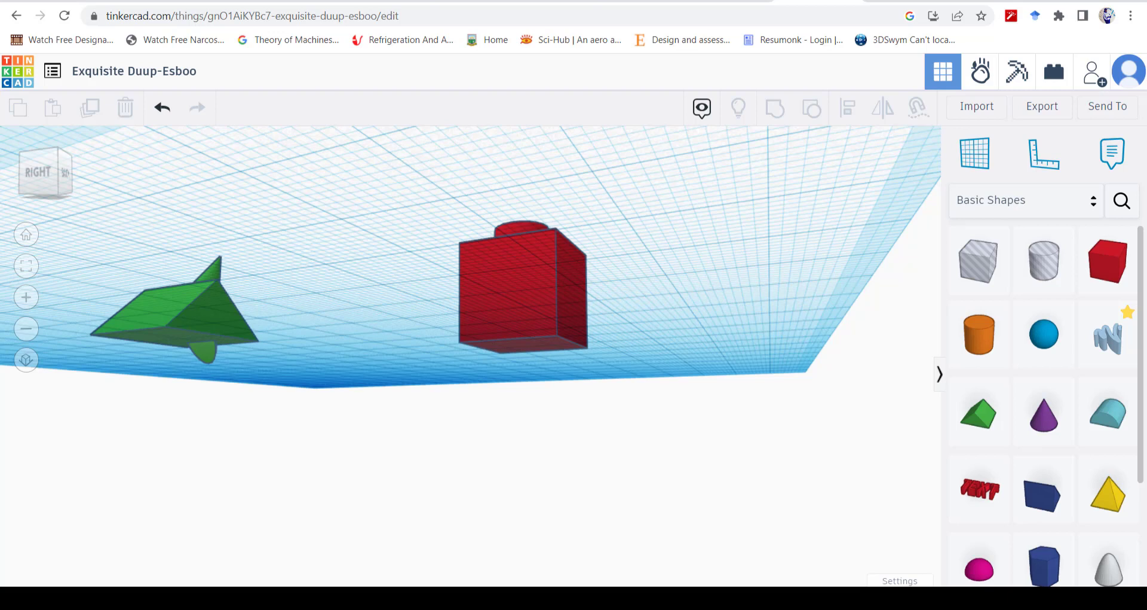
click(190, 309)
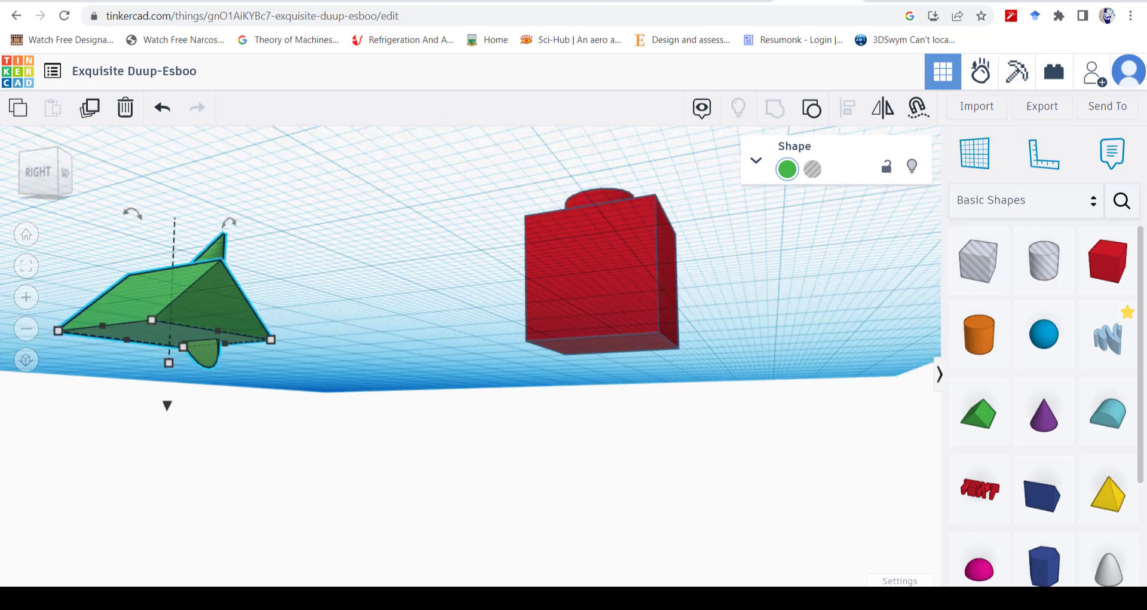
scroll(210, 347, up, 5)
scroll(209, 347, down, 4)
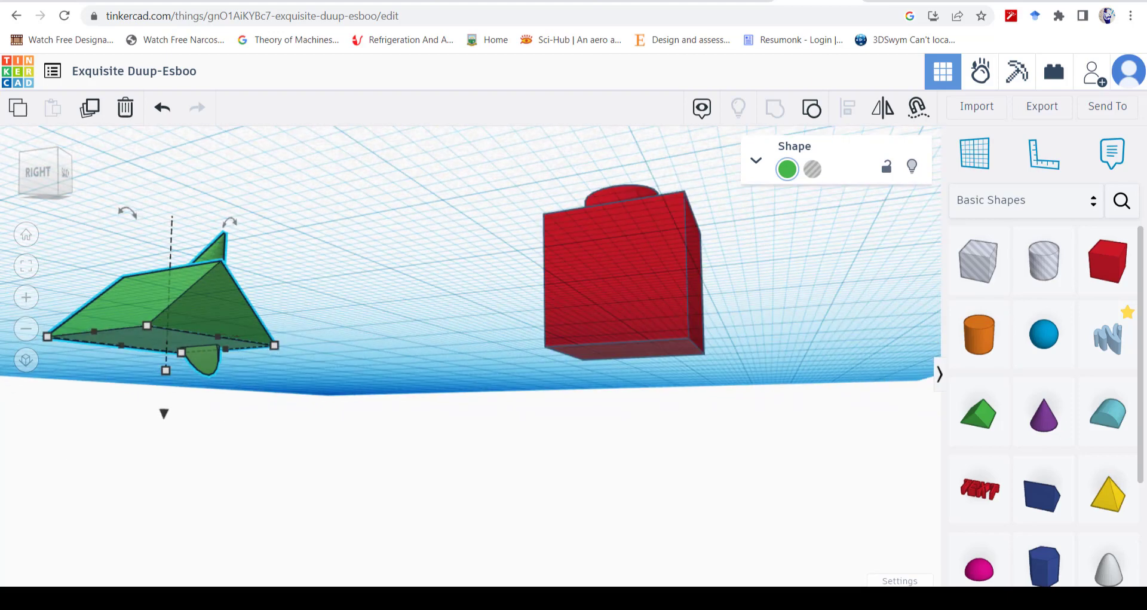
right_drag(340, 227, 305, 366)
scroll(305, 365, up, 3)
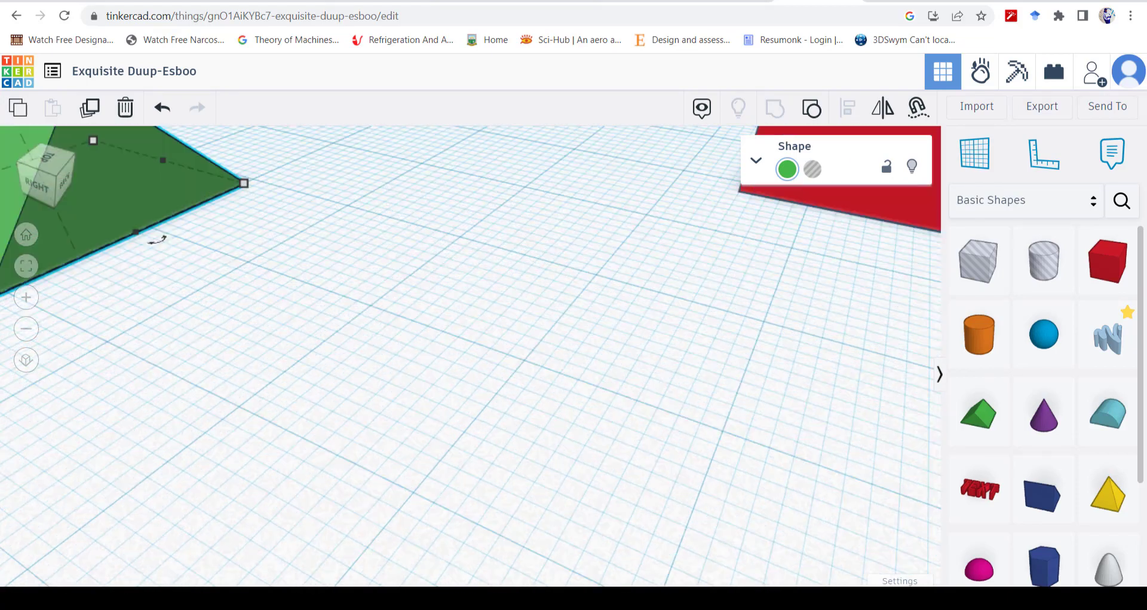
scroll(305, 366, down, 5)
scroll(192, 213, down, 4)
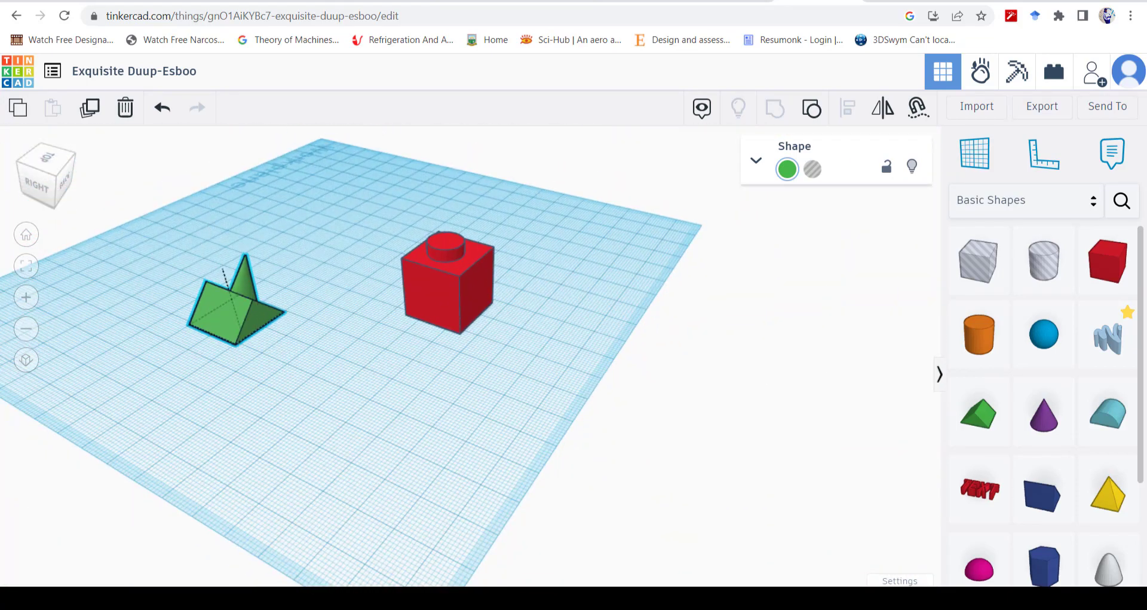
- Move the grouped cone and roof about 18 mm and 6 mm toward the red shape, and set its elevation above the workplane to 0
drag(230, 308, 289, 293)
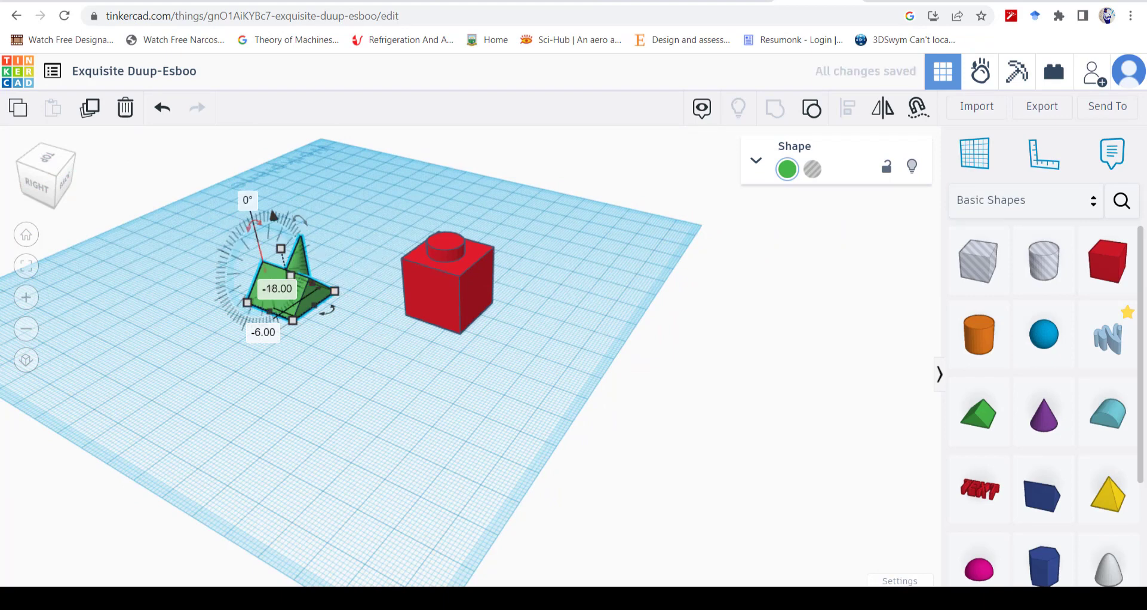
drag(274, 215, 284, 261)
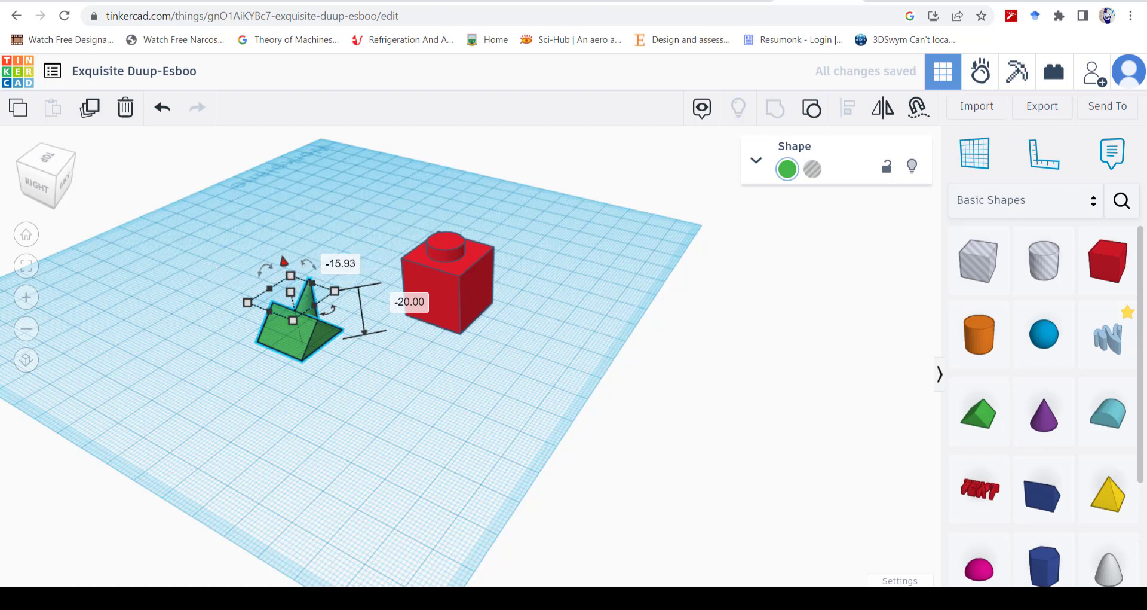
click(409, 301)
text(0)
key(Return)
key(Escape)
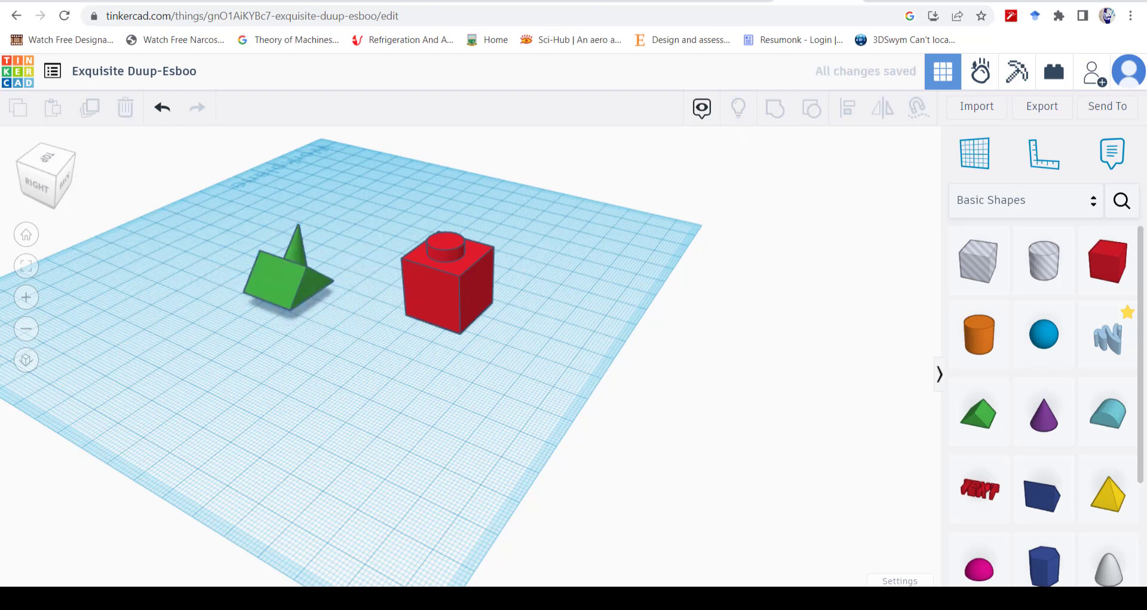
- Ungroup the combined shape back into a separate roof and cone
click(278, 280)
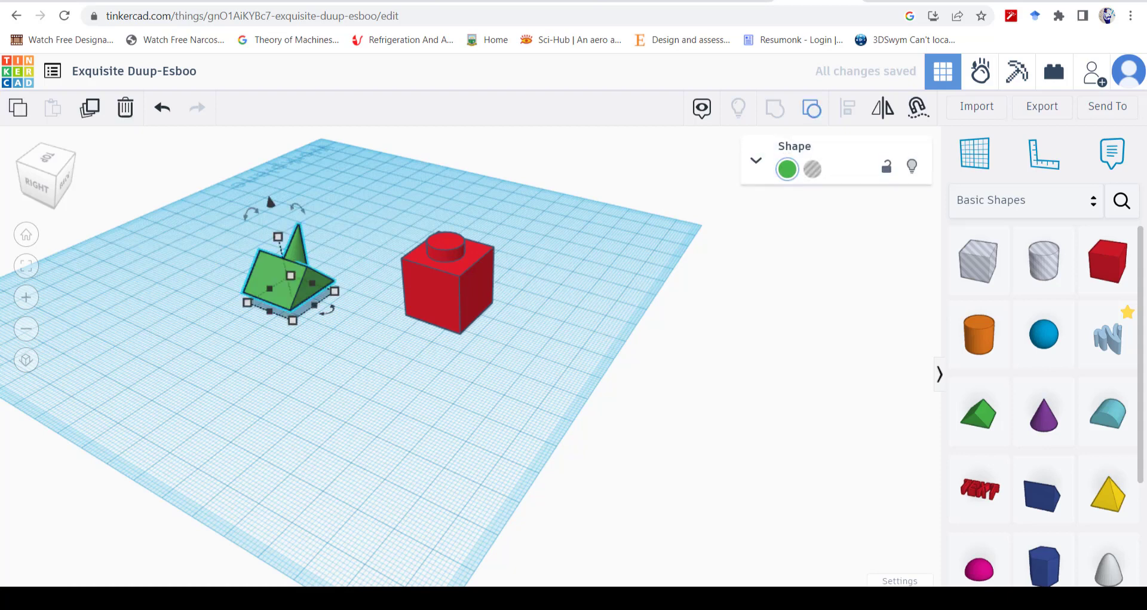
click(812, 108)
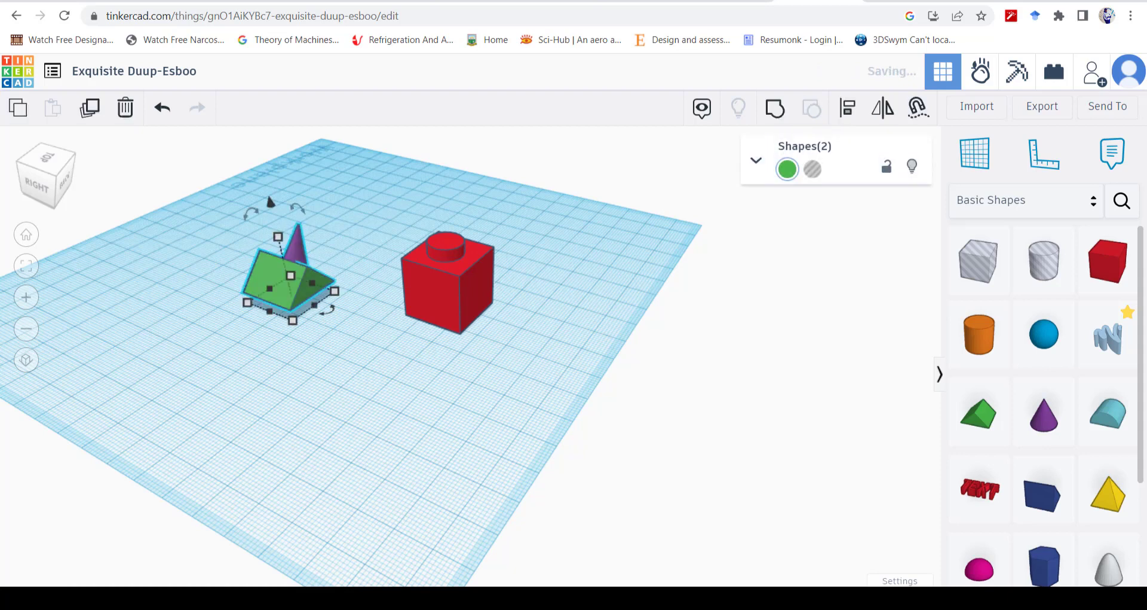
key(Escape)
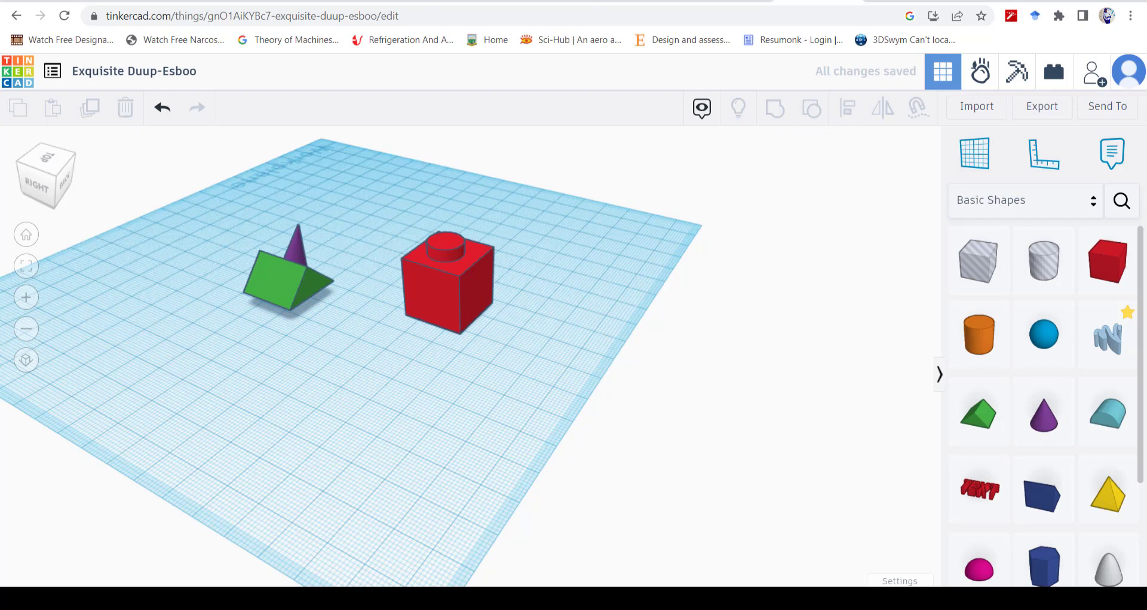
- Raise the cone slightly out of the roof's underside and reduce its height to 13 mm
middle_drag(382, 358, 362, 460)
right_drag(362, 460, 363, 391)
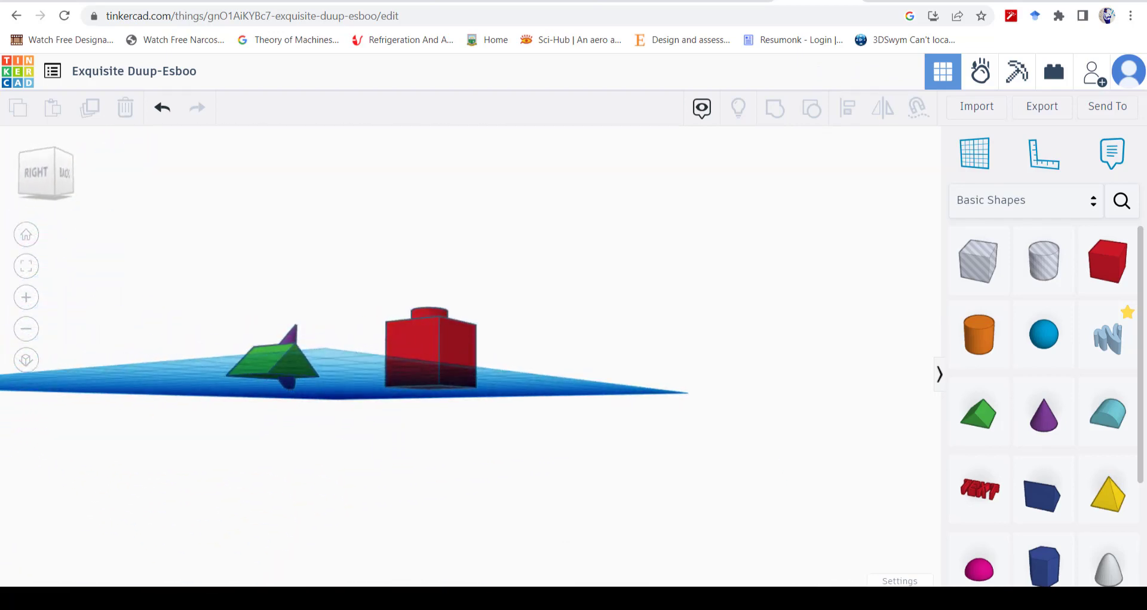
click(288, 332)
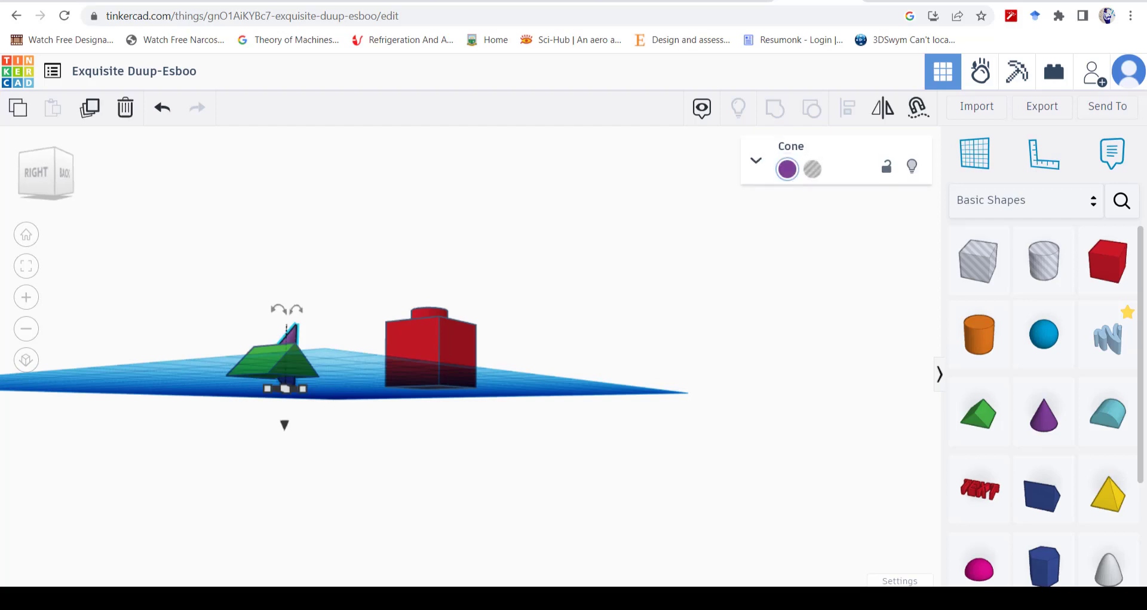
drag(284, 425, 284, 410)
right_drag(285, 419, 285, 508)
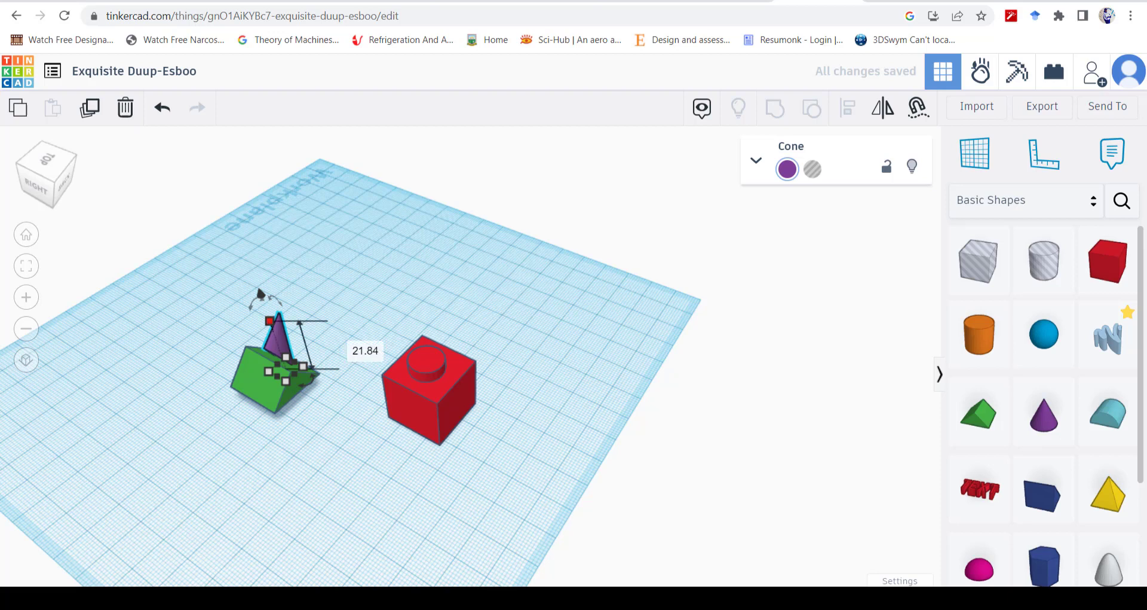
drag(270, 321, 277, 341)
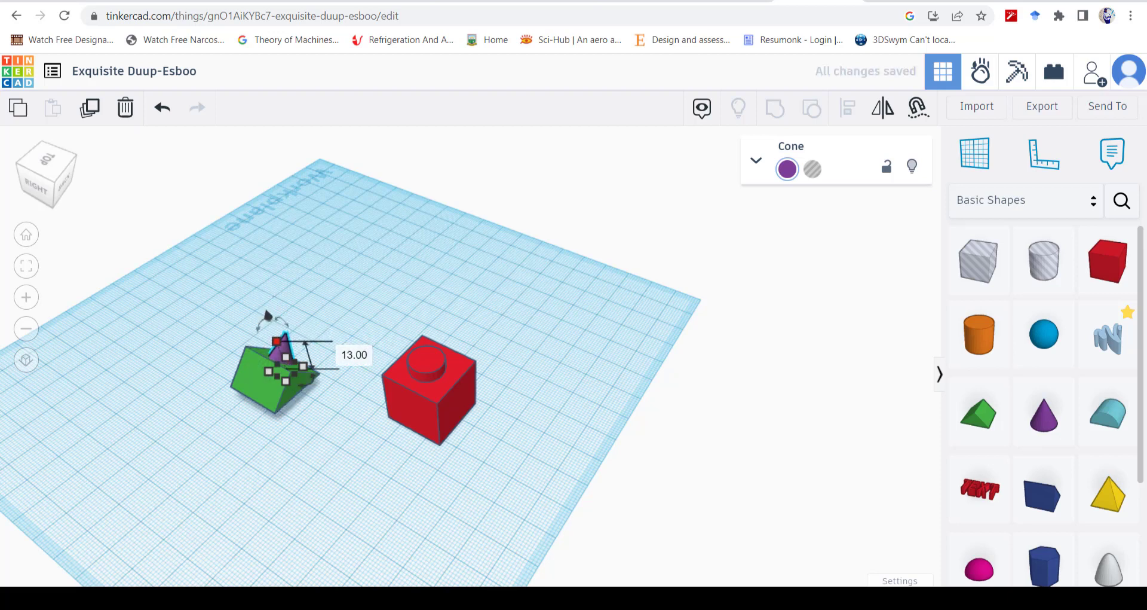
click(358, 299)
- Select the roof and the shortened cone together and group them again
right_drag(358, 299, 318, 282)
drag(201, 253, 330, 391)
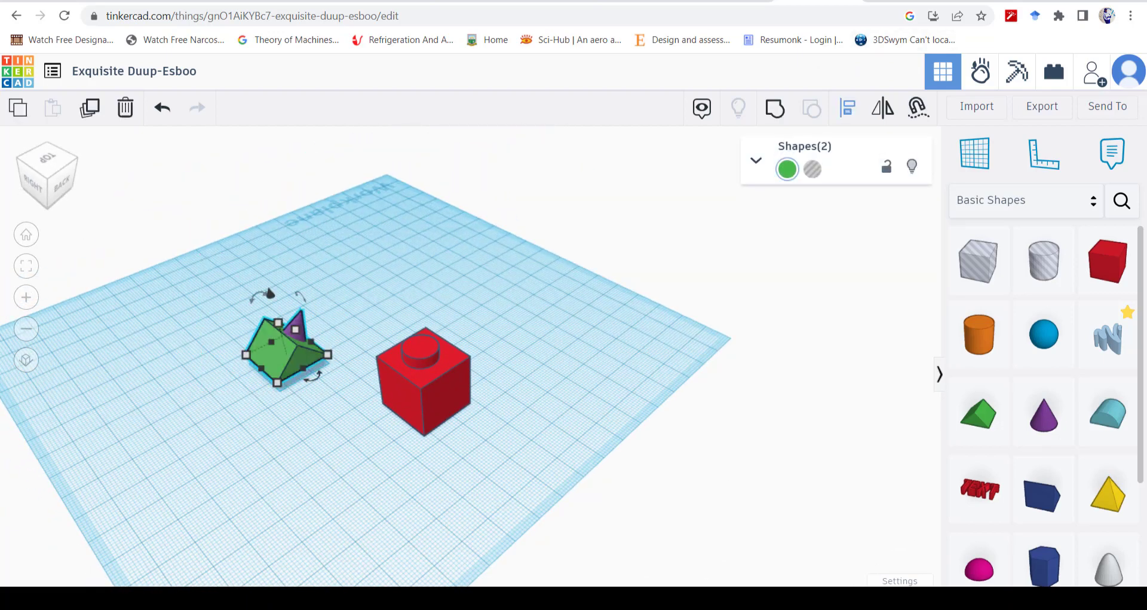
click(775, 108)
click(657, 233)
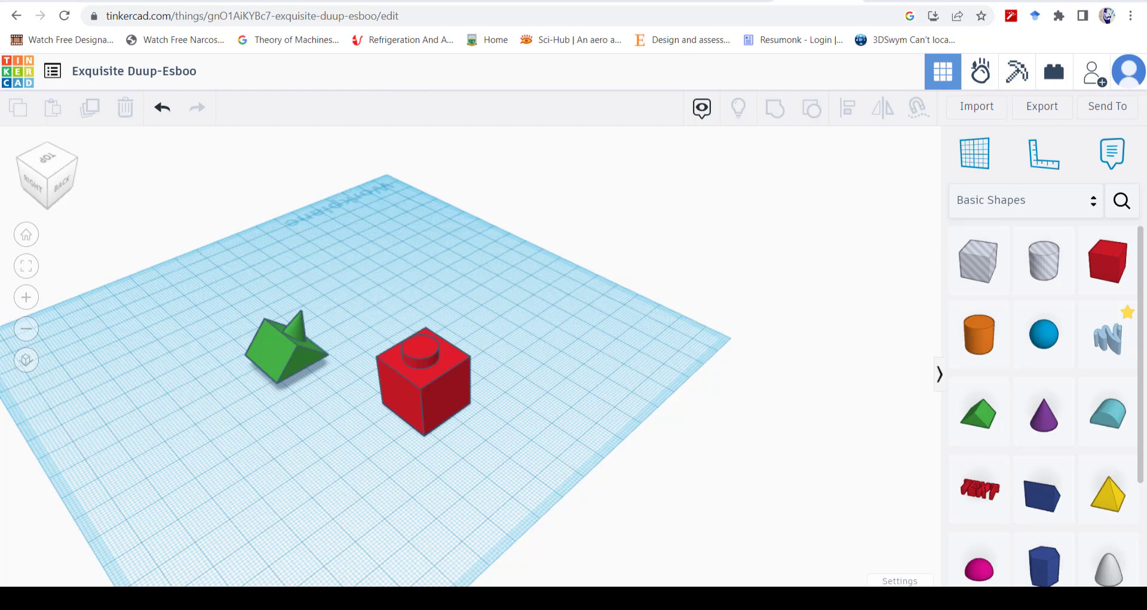
- Ungroup the roof and the shortened cone, and select both separate shapes together
click(284, 356)
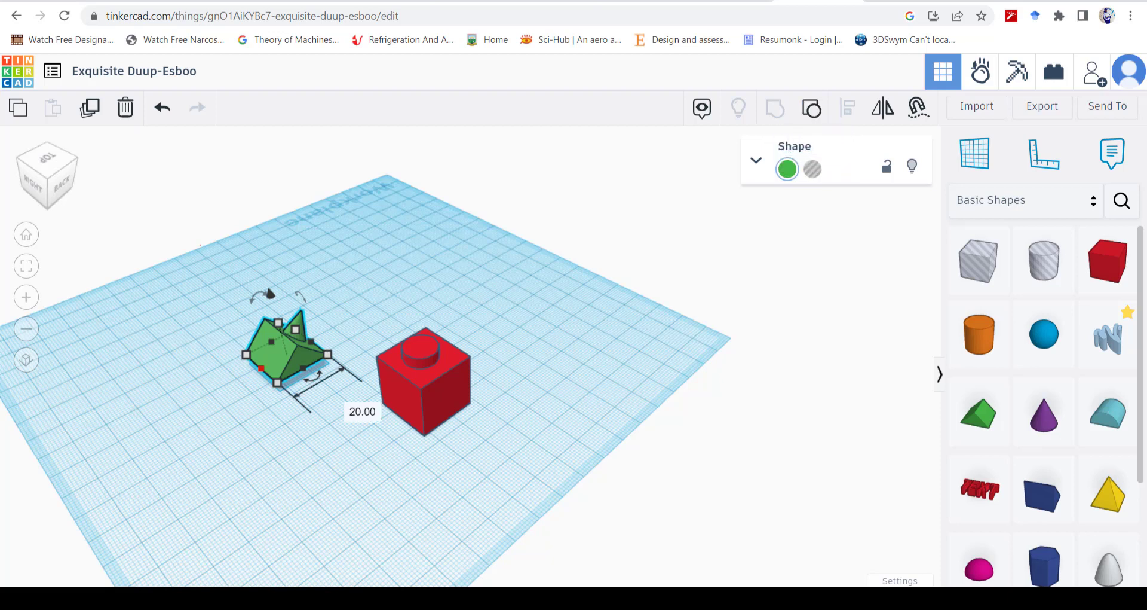
key(ctrl+shift+g)
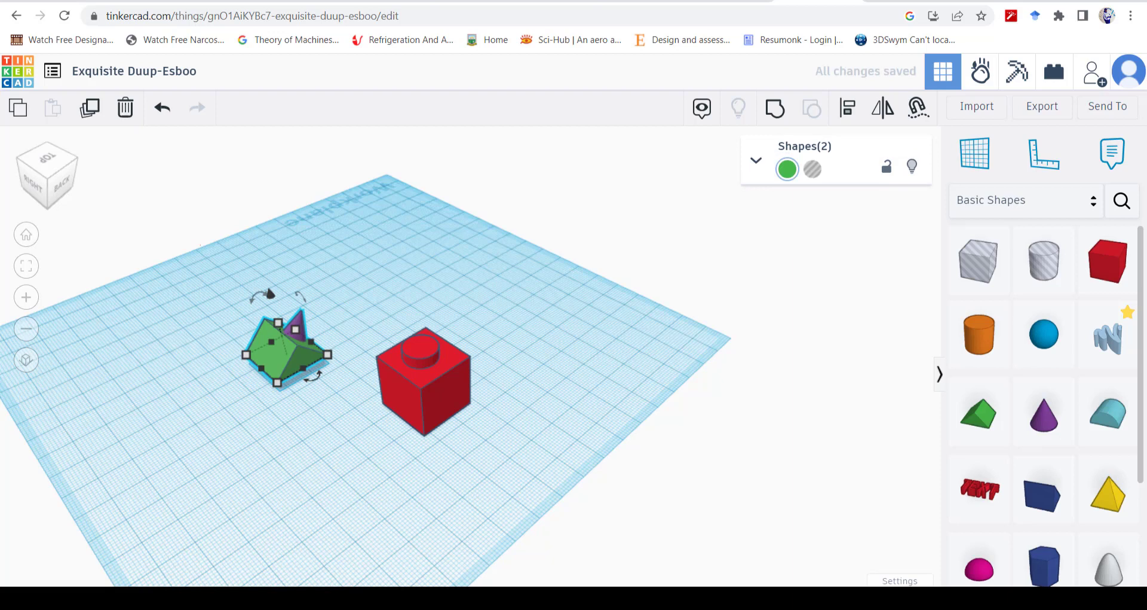
drag(239, 275, 327, 392)
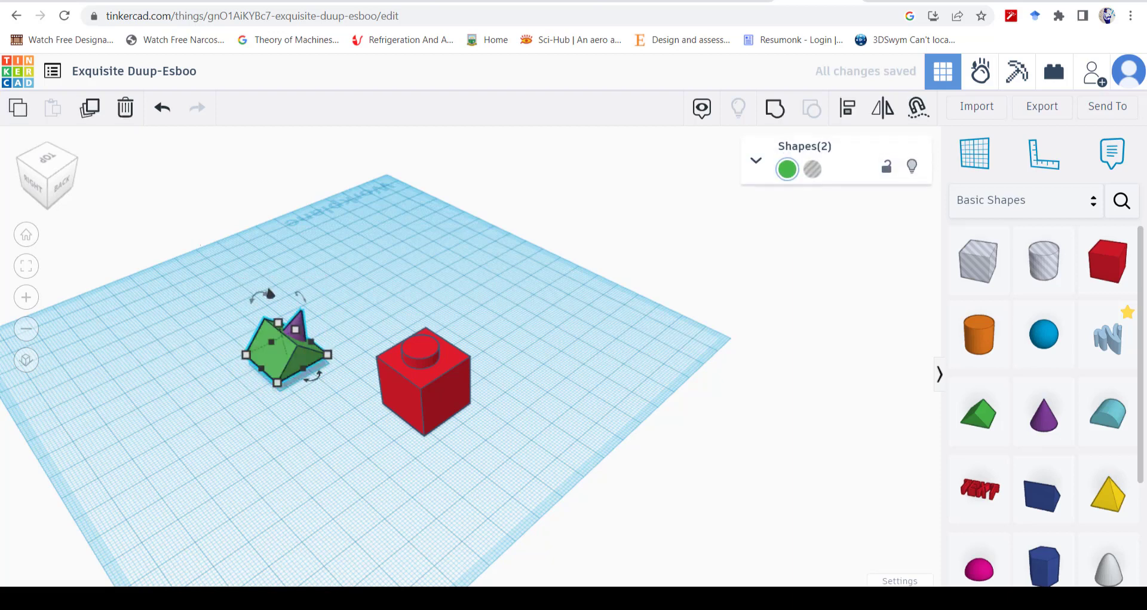